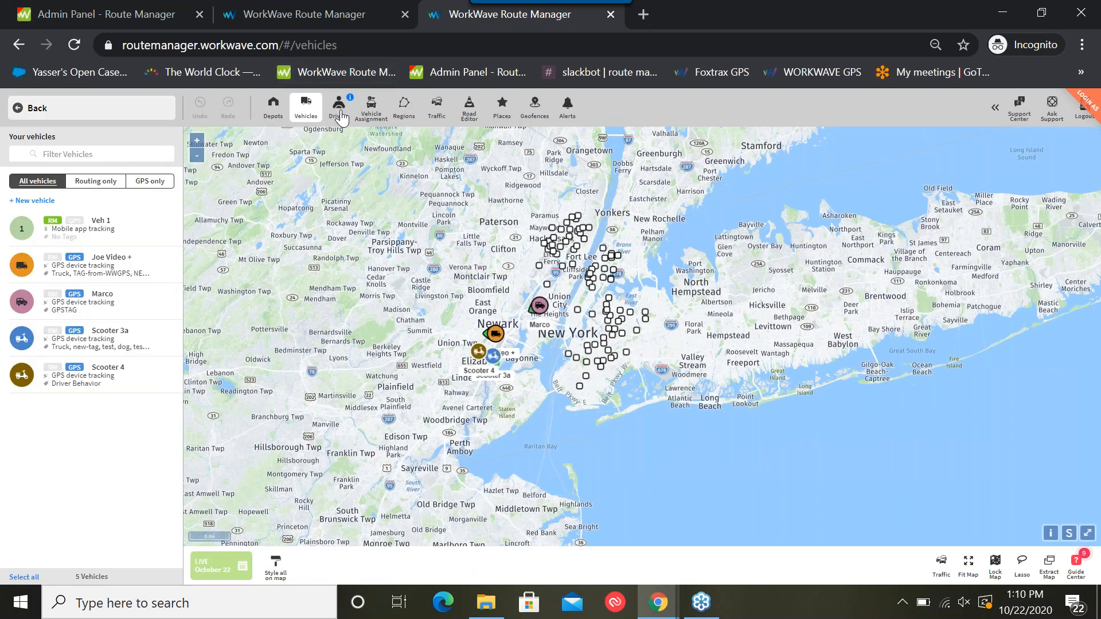
Review the general and tracking settings of Veh 1 in its edit form, discarding the form without changes
{"action": "left_click", "coordinate": [103, 231]}
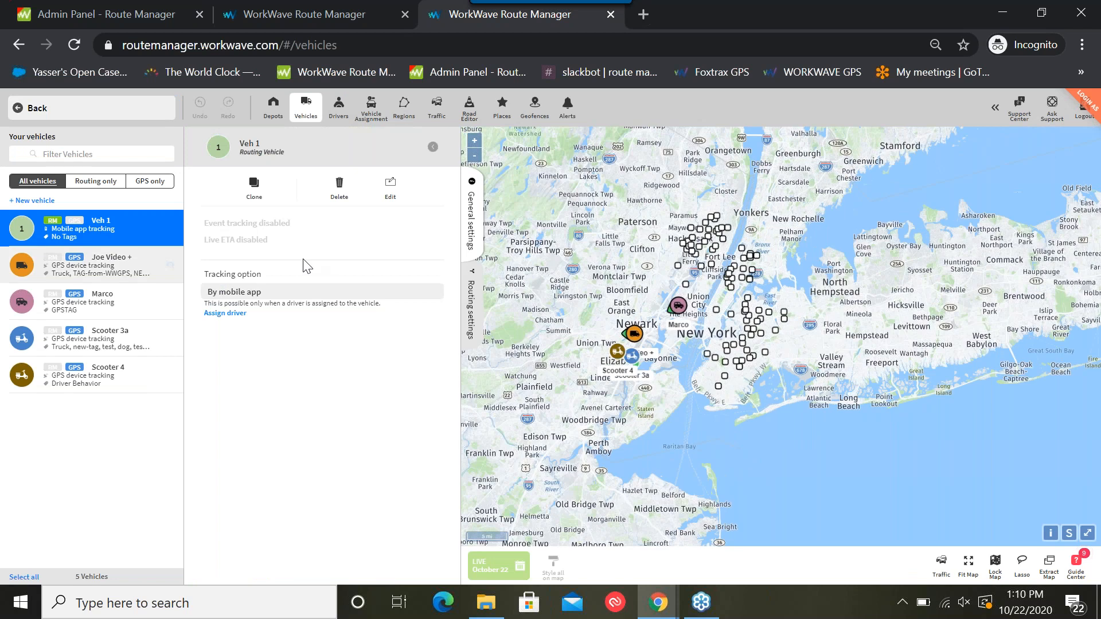
{"action": "left_click", "coordinate": [390, 187]}
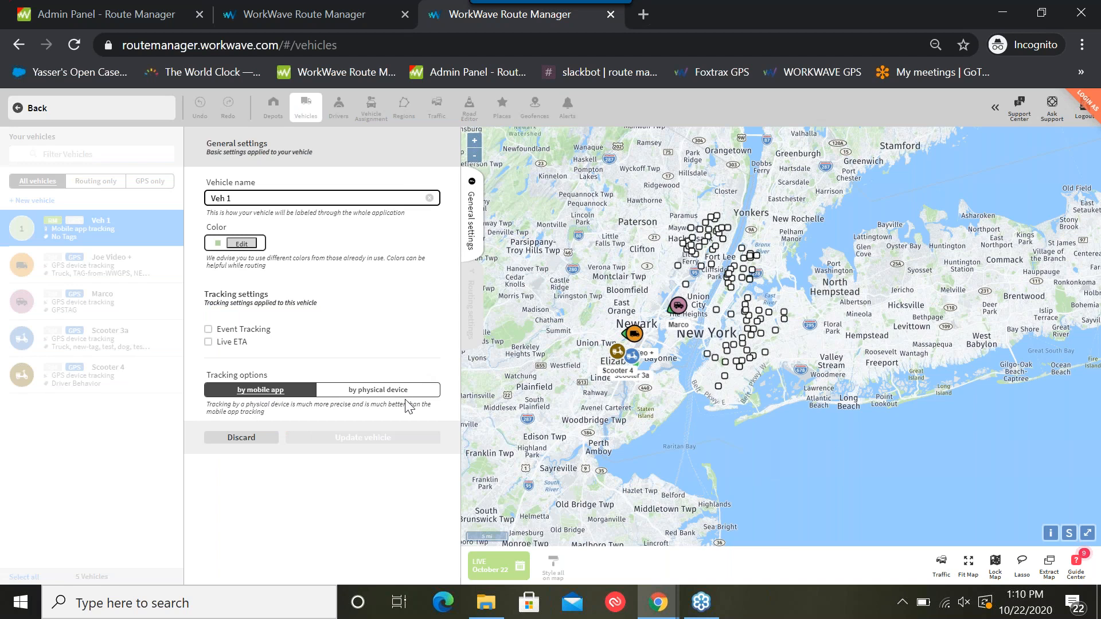
{"action": "left_click", "coordinate": [243, 443]}
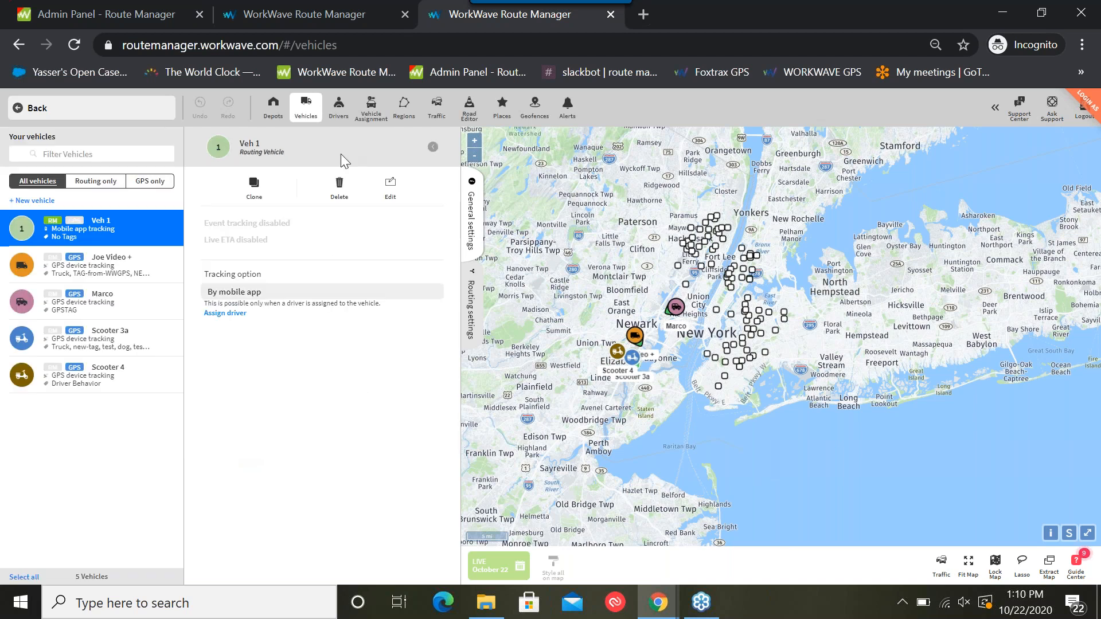
Review the existing driver's general settings and tracking options in the edit form, leaving it without saving
{"action": "left_click", "coordinate": [338, 106]}
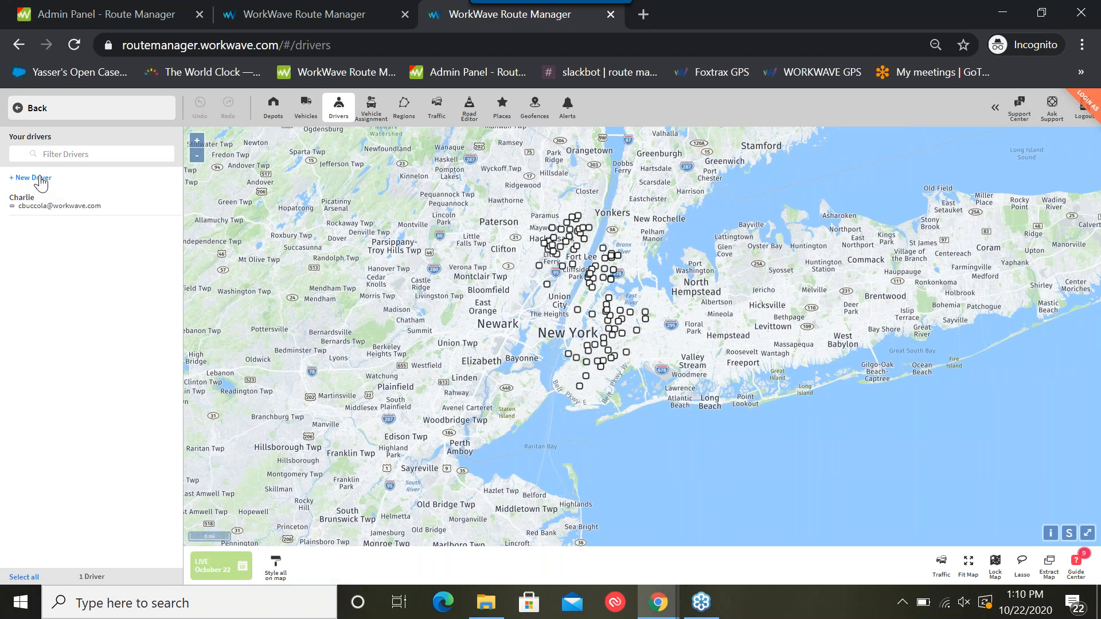
{"action": "left_click", "coordinate": [23, 201]}
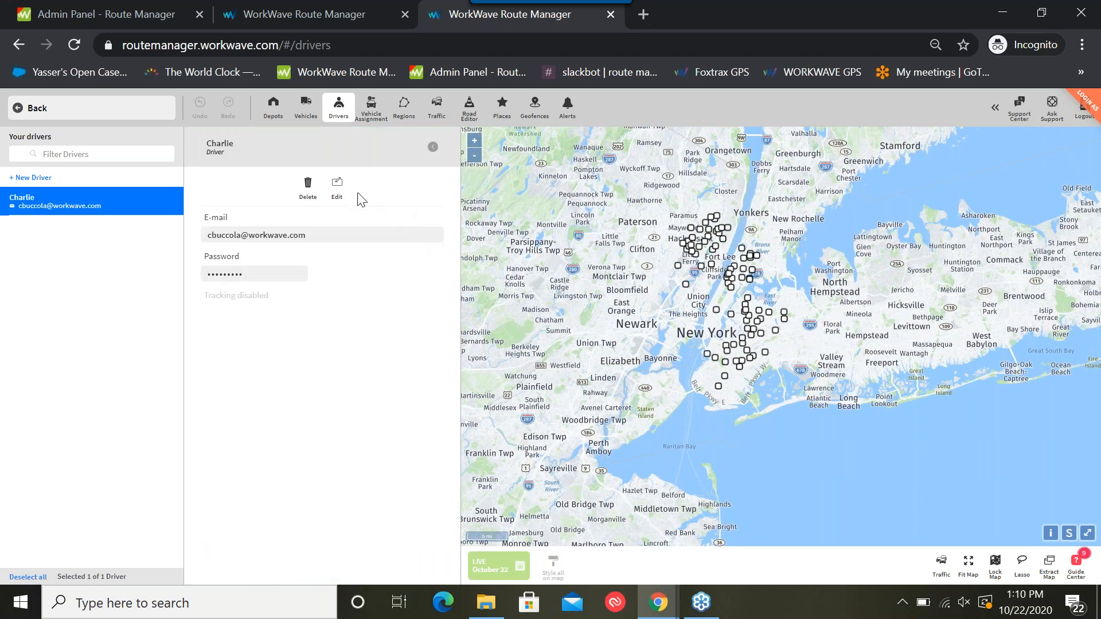
{"action": "left_click", "coordinate": [337, 183]}
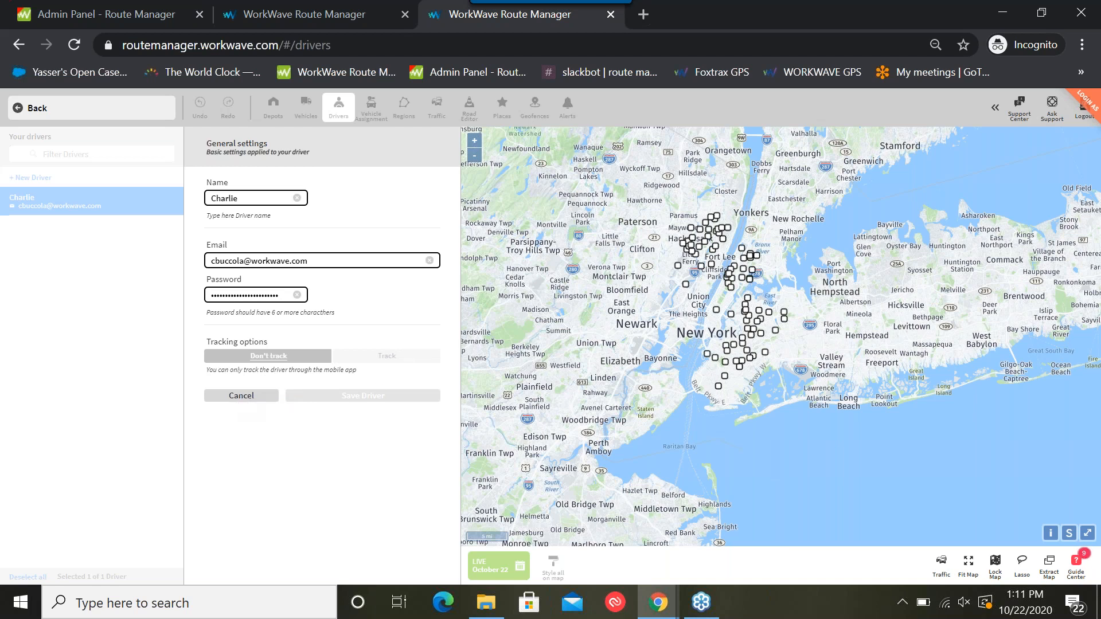
{"action": "left_click", "coordinate": [253, 399]}
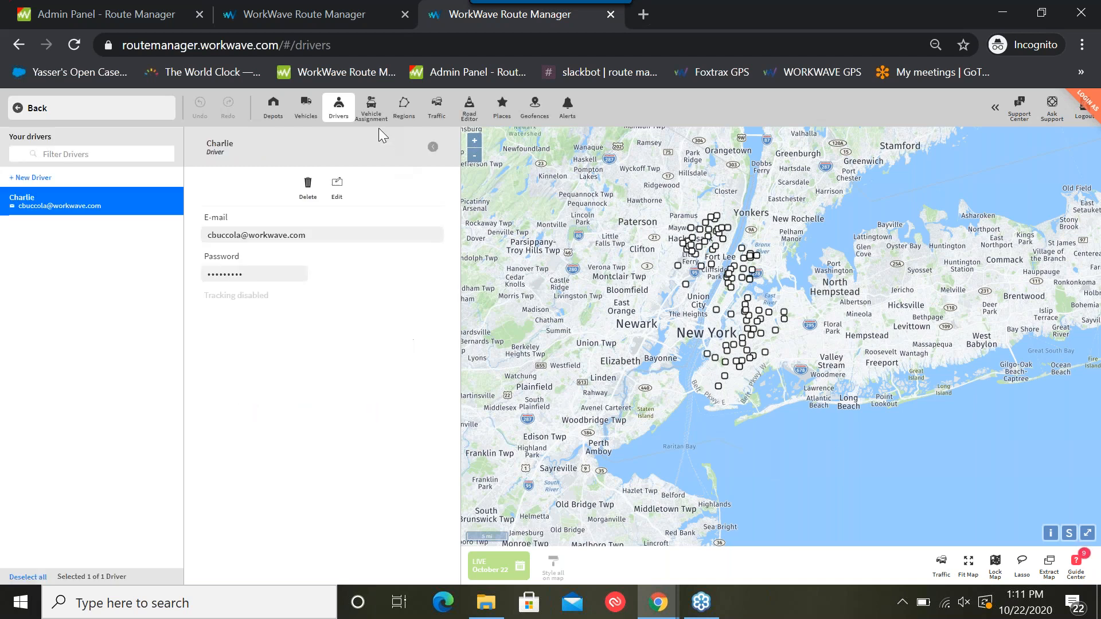
Assign the available driver to Veh 1 in the Normal Day default assignment, update it, and return to the routing view
{"action": "left_click", "coordinate": [371, 108]}
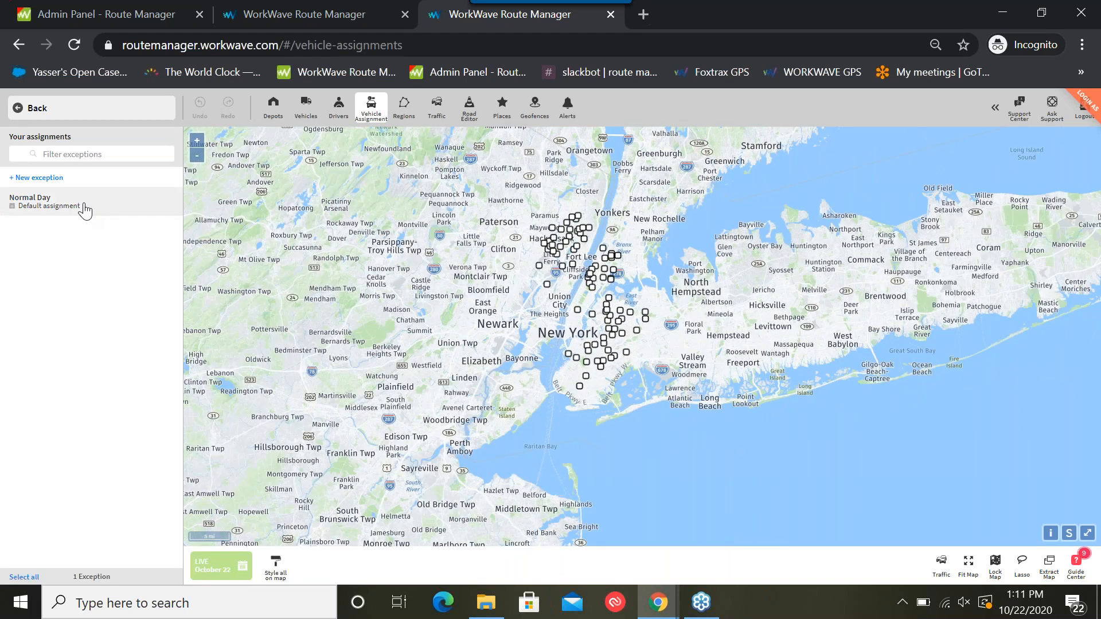
{"action": "left_click", "coordinate": [85, 210]}
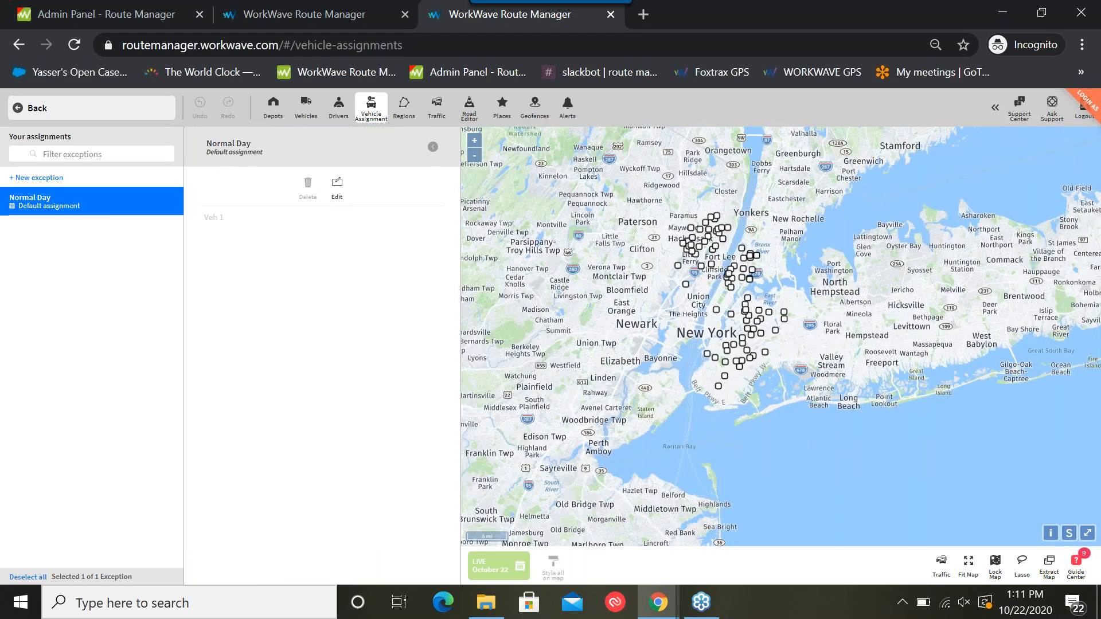
{"action": "left_click", "coordinate": [333, 187]}
{"action": "left_click", "coordinate": [292, 200]}
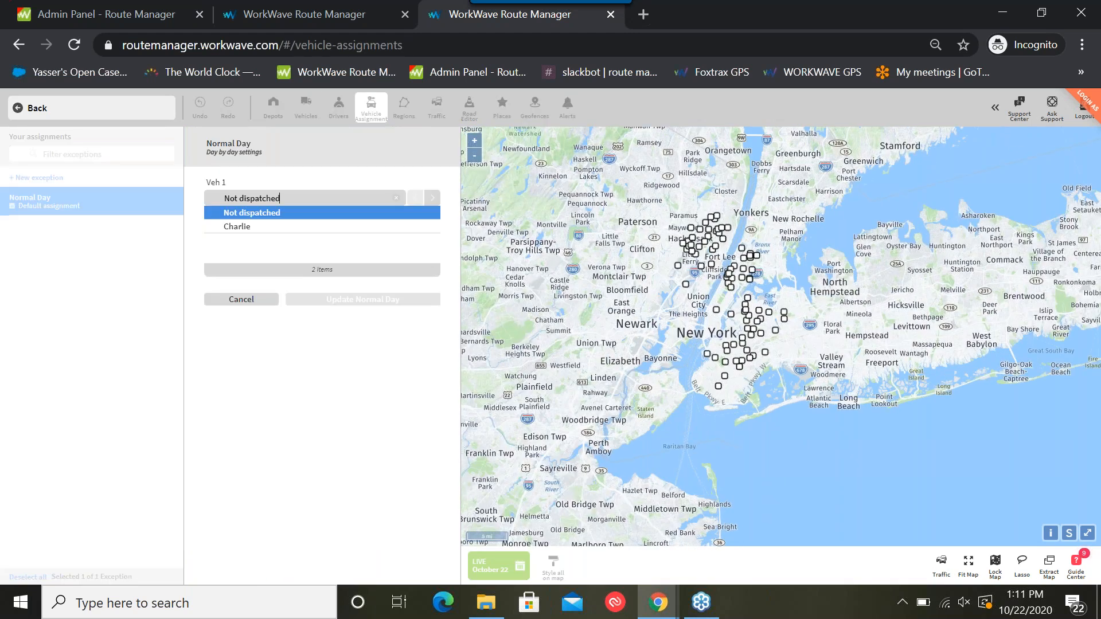
{"action": "left_click", "coordinate": [252, 228]}
{"action": "left_click", "coordinate": [356, 229]}
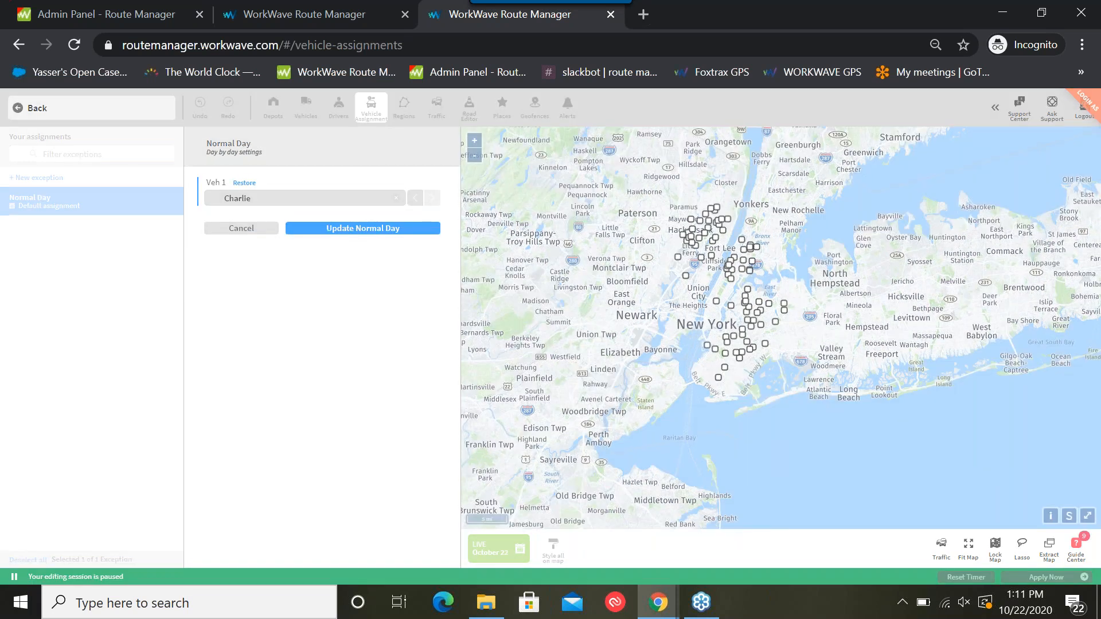
{"action": "left_click", "coordinate": [123, 114]}
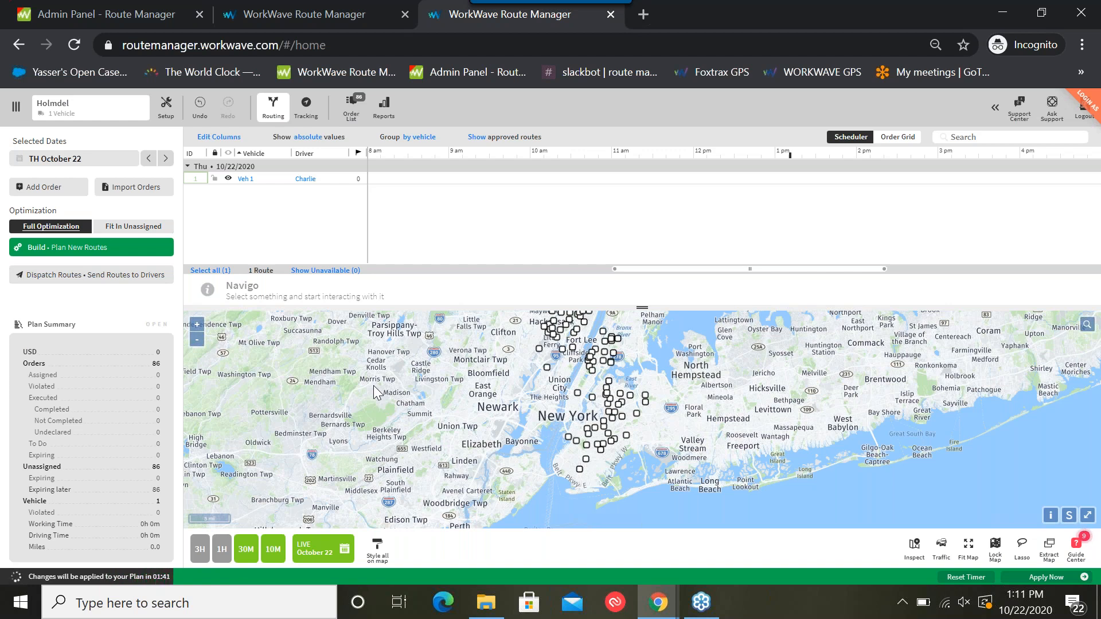
Show all vehicles on the map through the map styling options and hide them again
{"action": "left_click", "coordinate": [377, 549]}
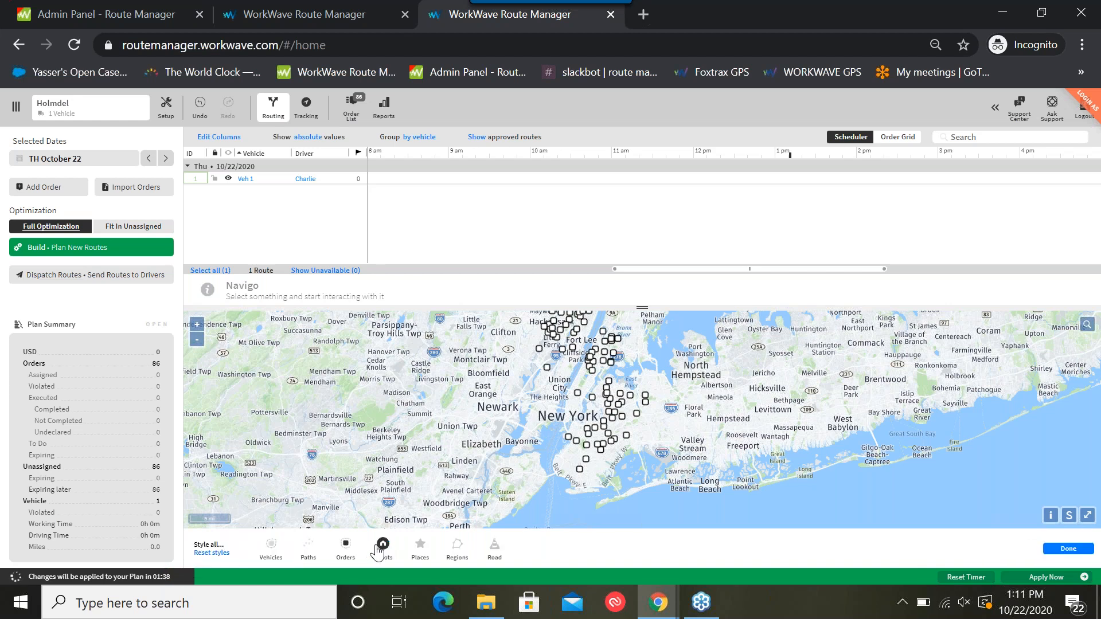
{"action": "left_click", "coordinate": [272, 546]}
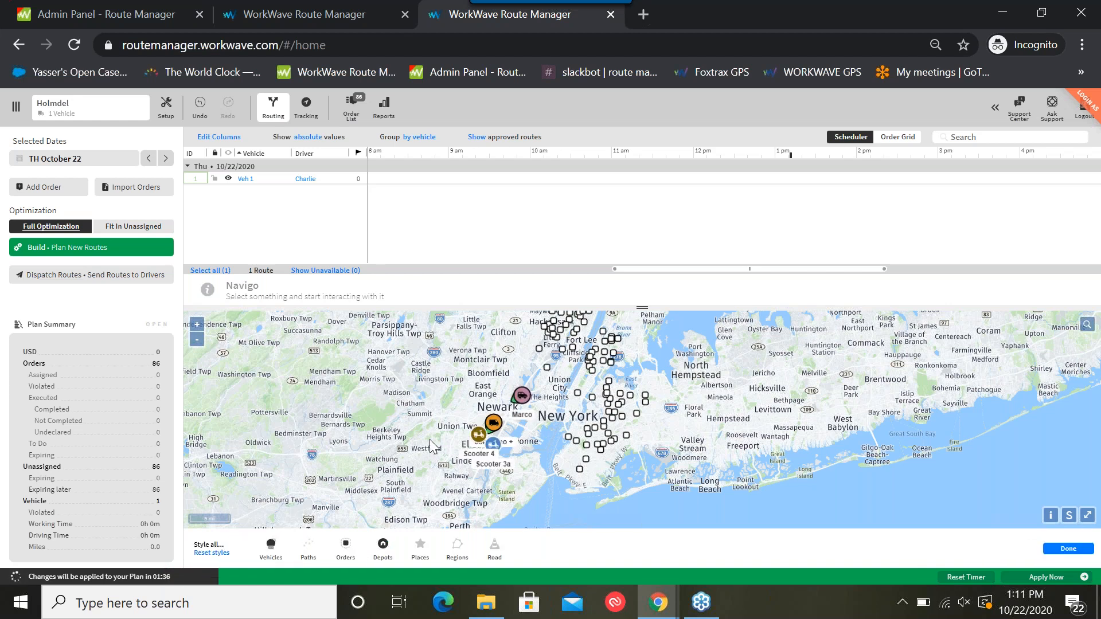
{"action": "left_click", "coordinate": [271, 546]}
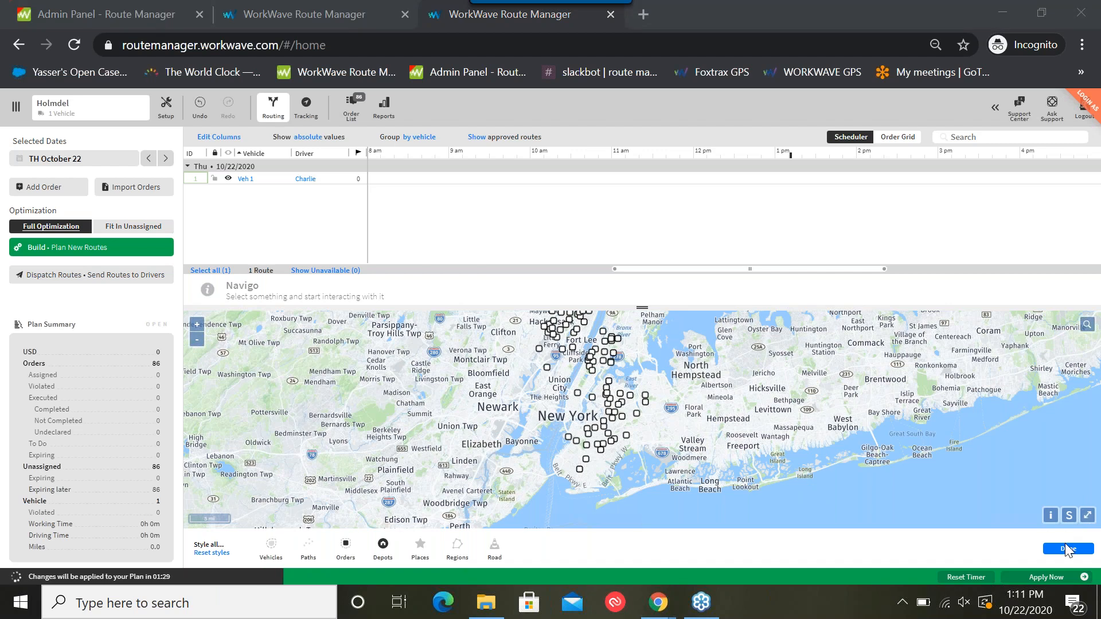
{"action": "left_click", "coordinate": [1068, 549]}
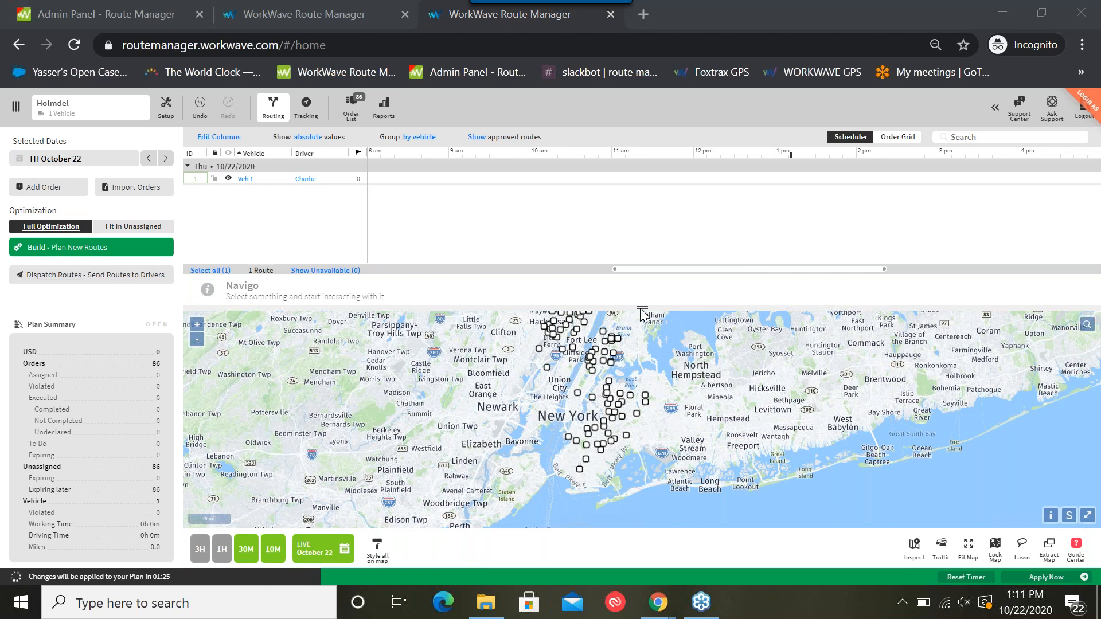
Switch the route schedule to the Order Grid and enlarge the grid area over the map
{"action": "left_click_drag", "start_coordinate": [642, 308], "coordinate": [627, 237]}
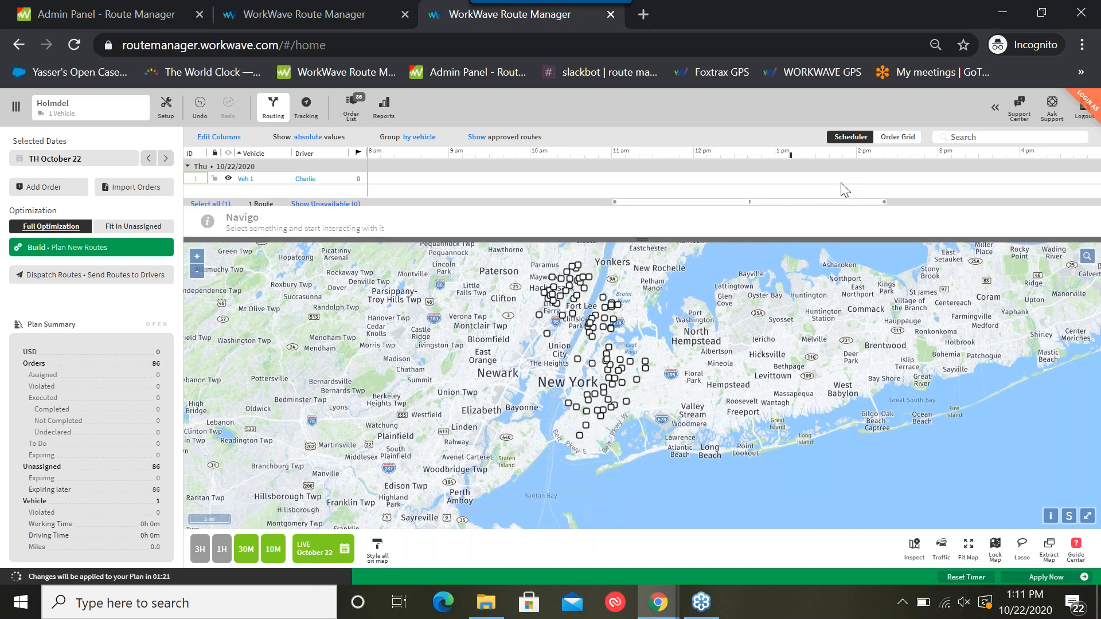
{"action": "left_click", "coordinate": [893, 138]}
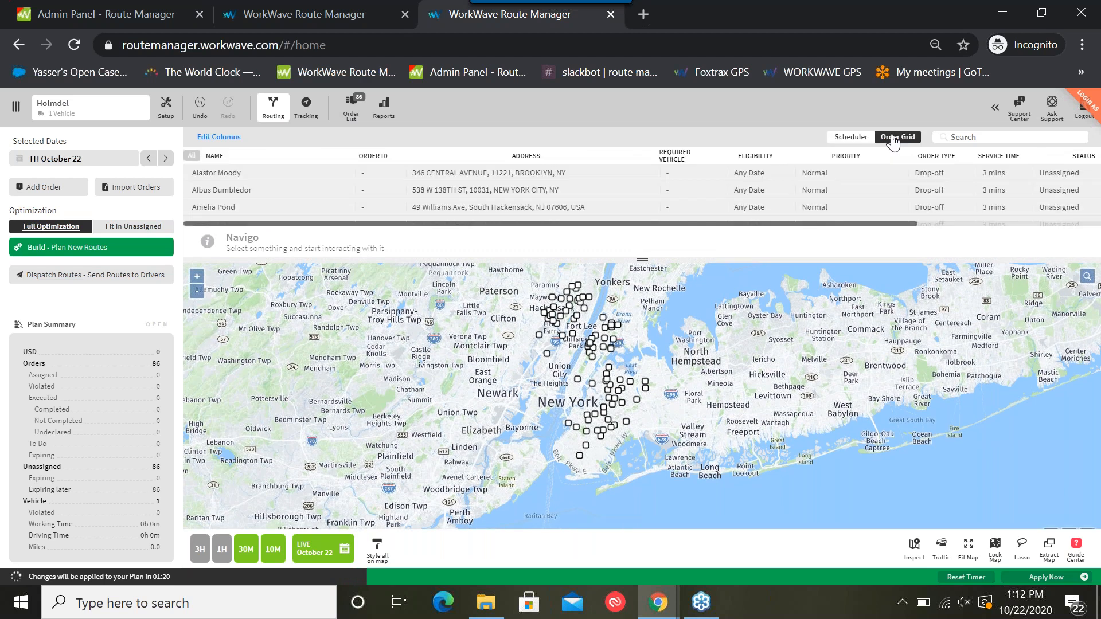
{"action": "left_click_drag", "start_coordinate": [642, 260], "coordinate": [630, 385]}
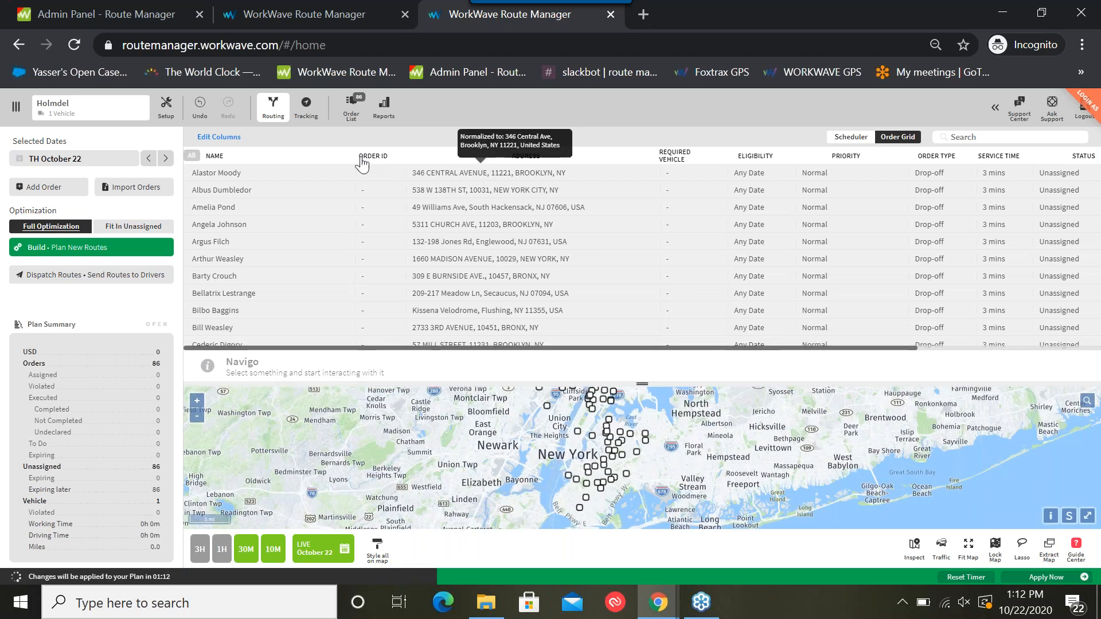
Add the Address Check column to the order grid directly after the Address column
{"action": "left_click", "coordinate": [219, 137]}
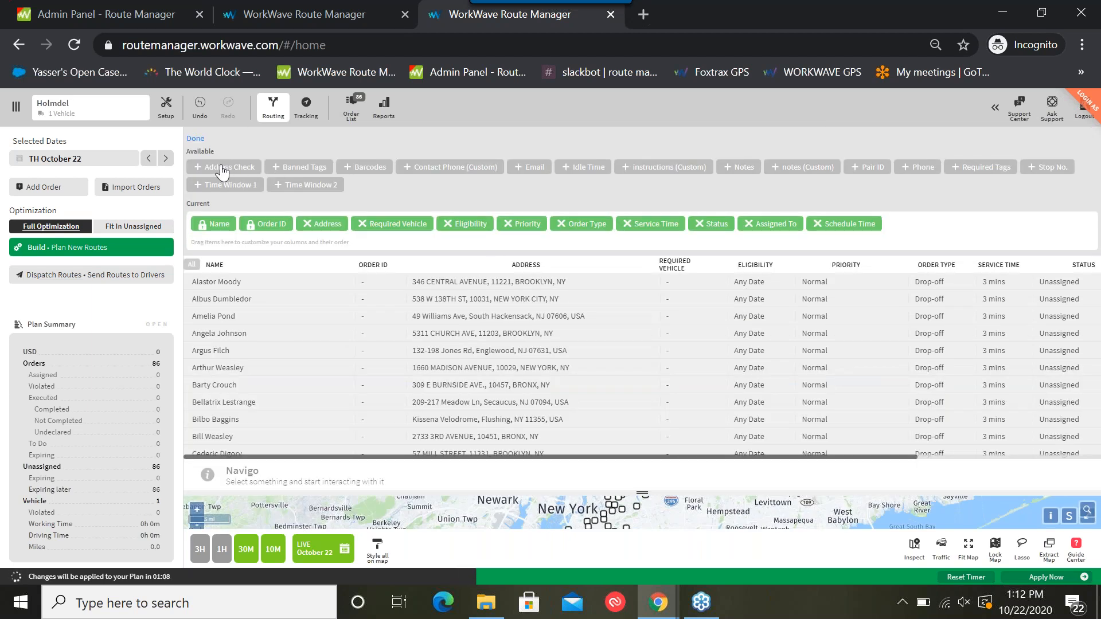
{"action": "left_click_drag", "start_coordinate": [224, 167], "coordinate": [374, 221]}
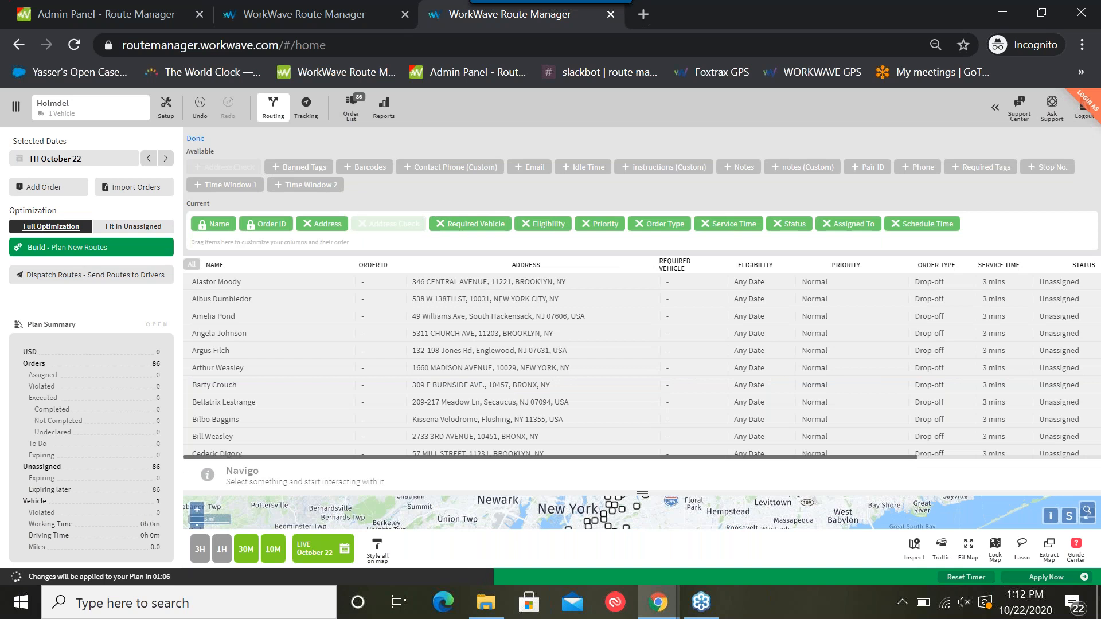
{"action": "left_click", "coordinate": [196, 138]}
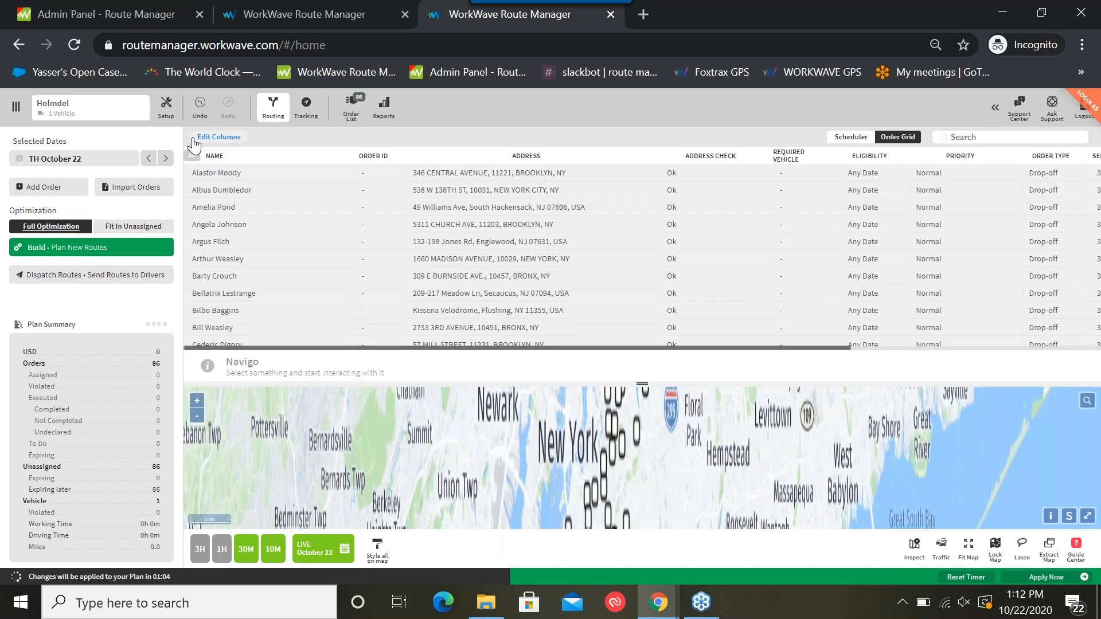
Sort the order grid by Address Check with Low Accuracy orders first and check the normalized addresses of those orders
{"action": "left_click", "coordinate": [717, 156]}
{"action": "left_click", "coordinate": [716, 157]}
{"action": "left_click", "coordinate": [714, 158]}
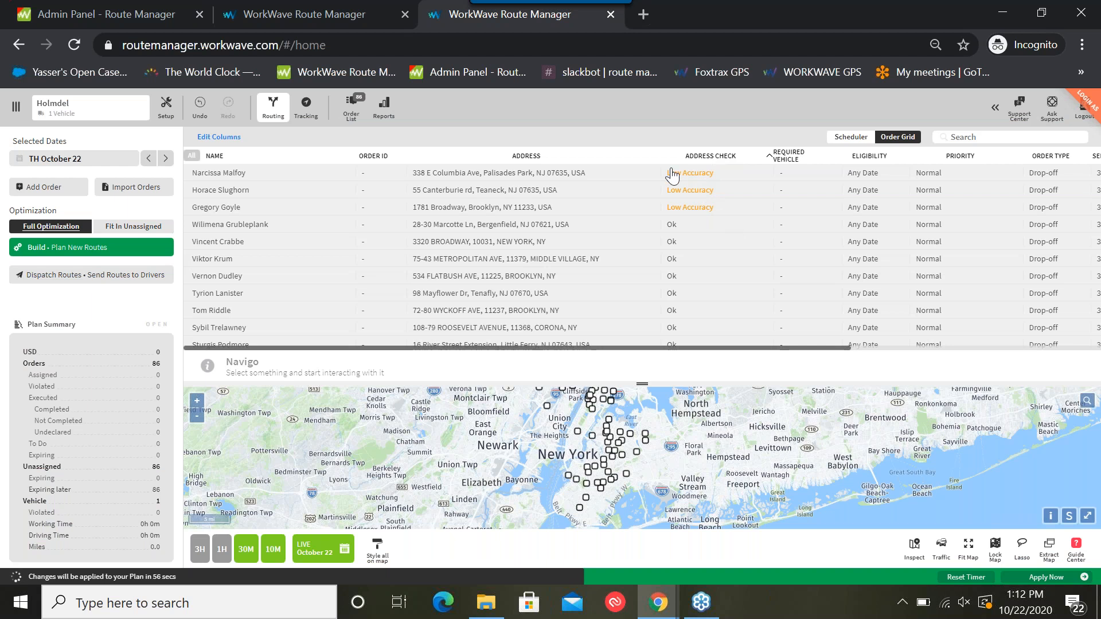
{"action": "mouse_move", "coordinate": [492, 181]}
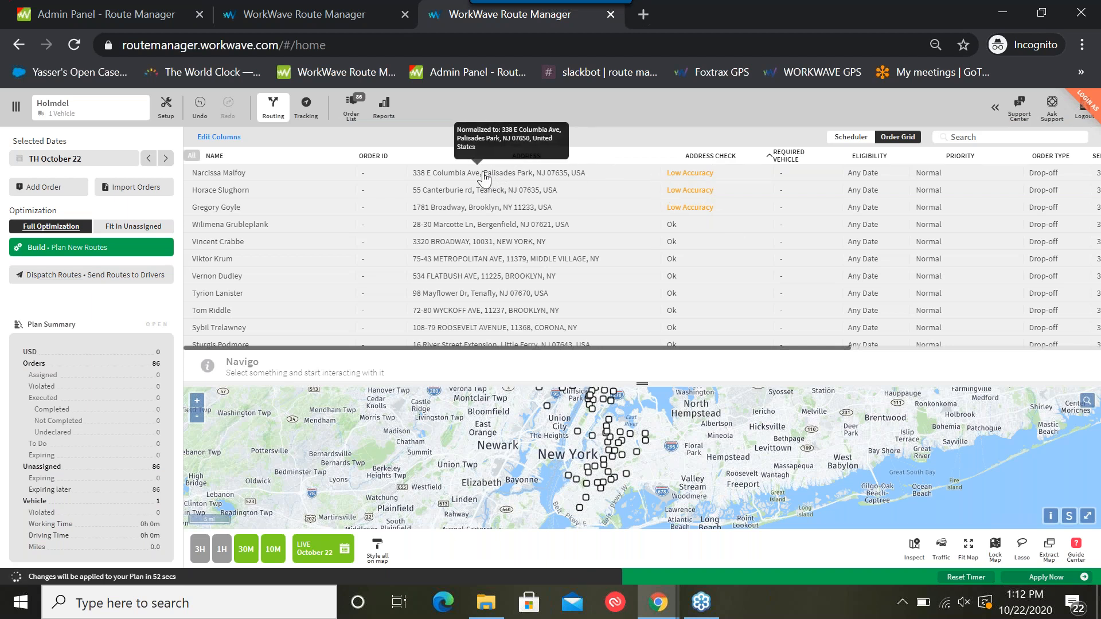
{"action": "left_click", "coordinate": [476, 212]}
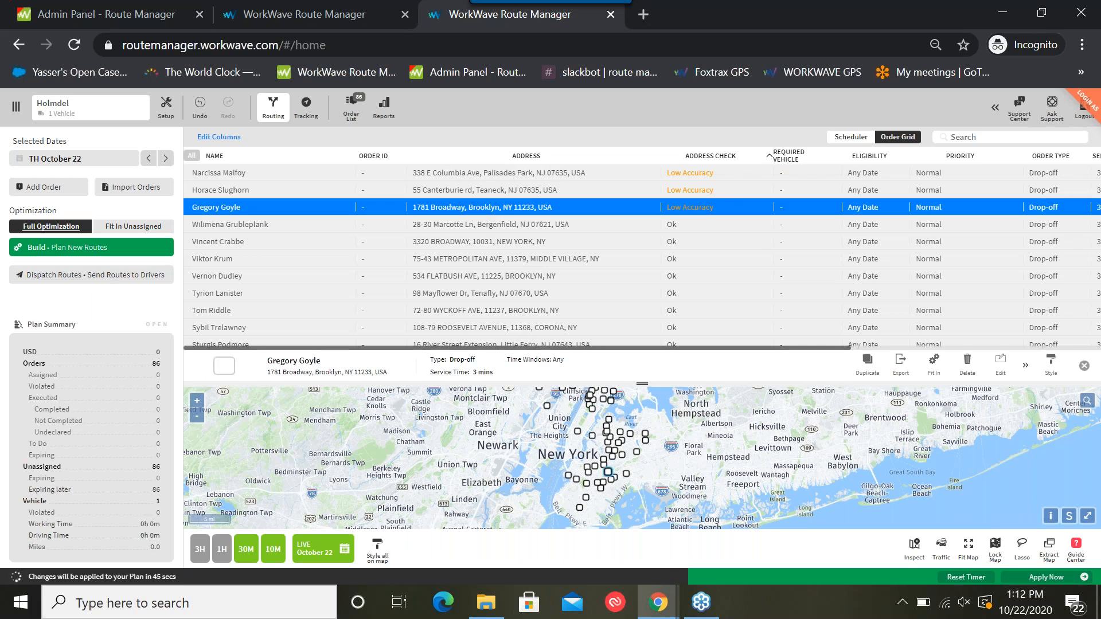
Open the first Low Accuracy order for editing and bring its dropoff settings into view
{"action": "left_click", "coordinate": [518, 176]}
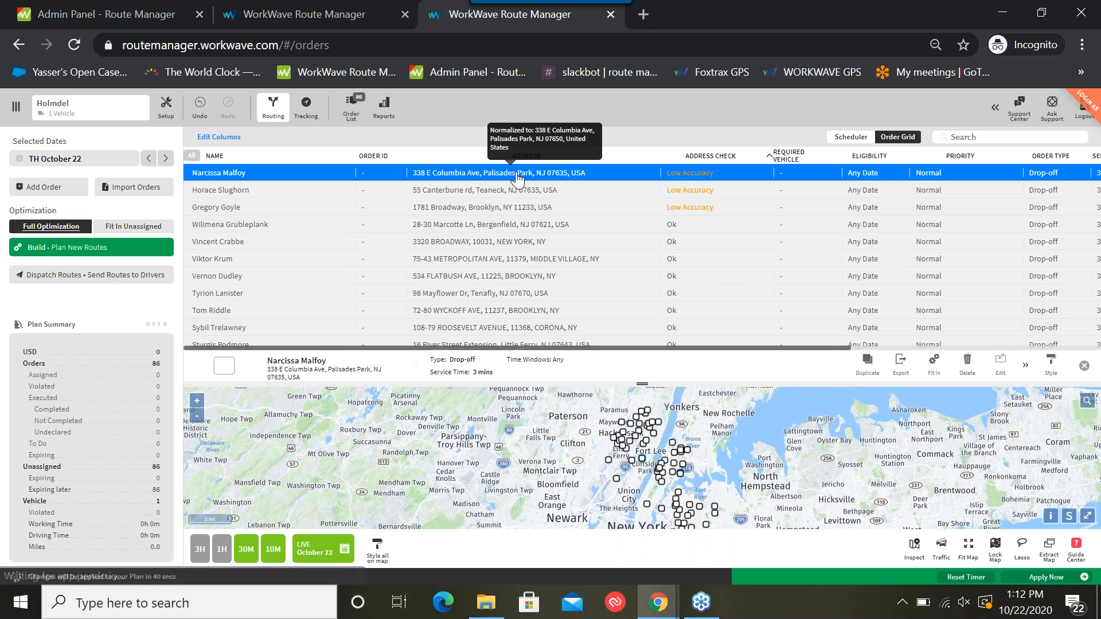
{"action": "double_click", "coordinate": [517, 178]}
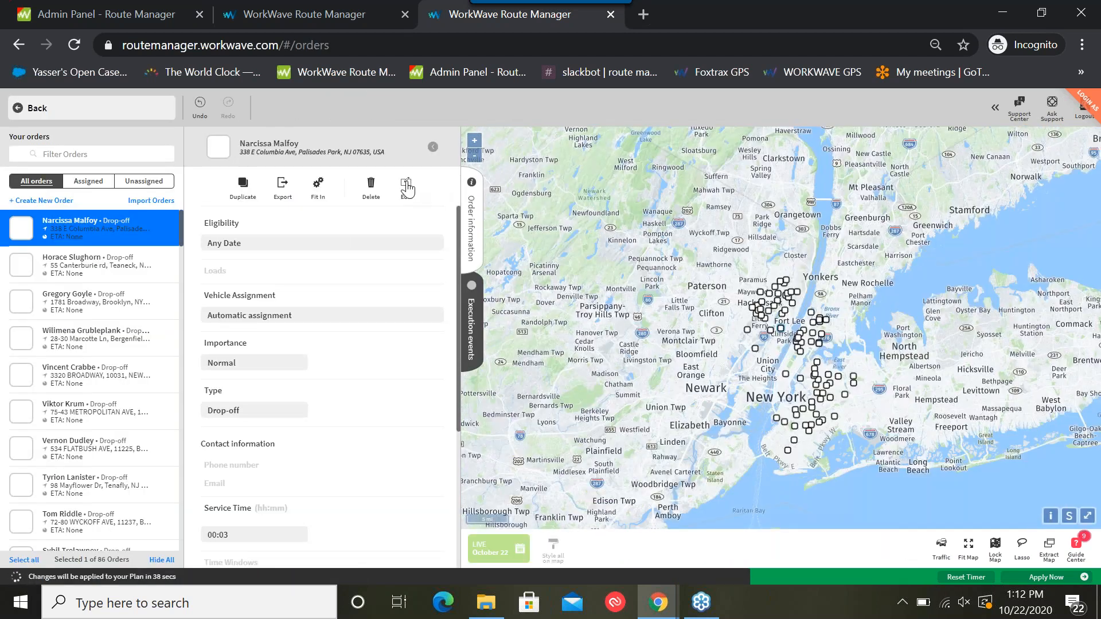
{"action": "left_click", "coordinate": [407, 188]}
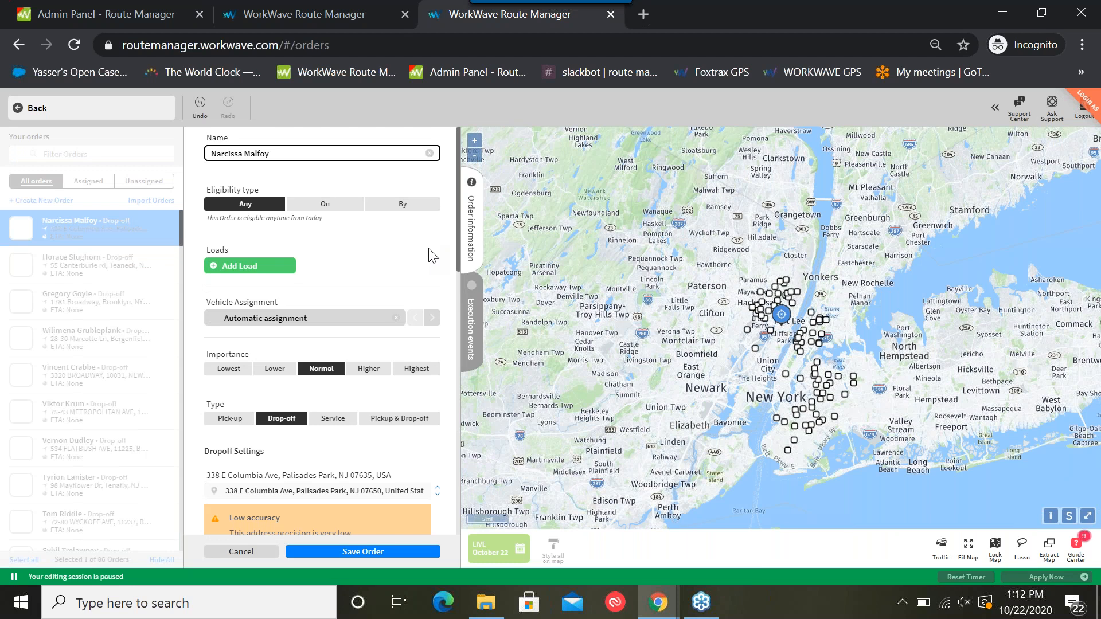
{"action": "scroll", "coordinate": [432, 256], "scroll_direction": "down", "scroll_amount": 4}
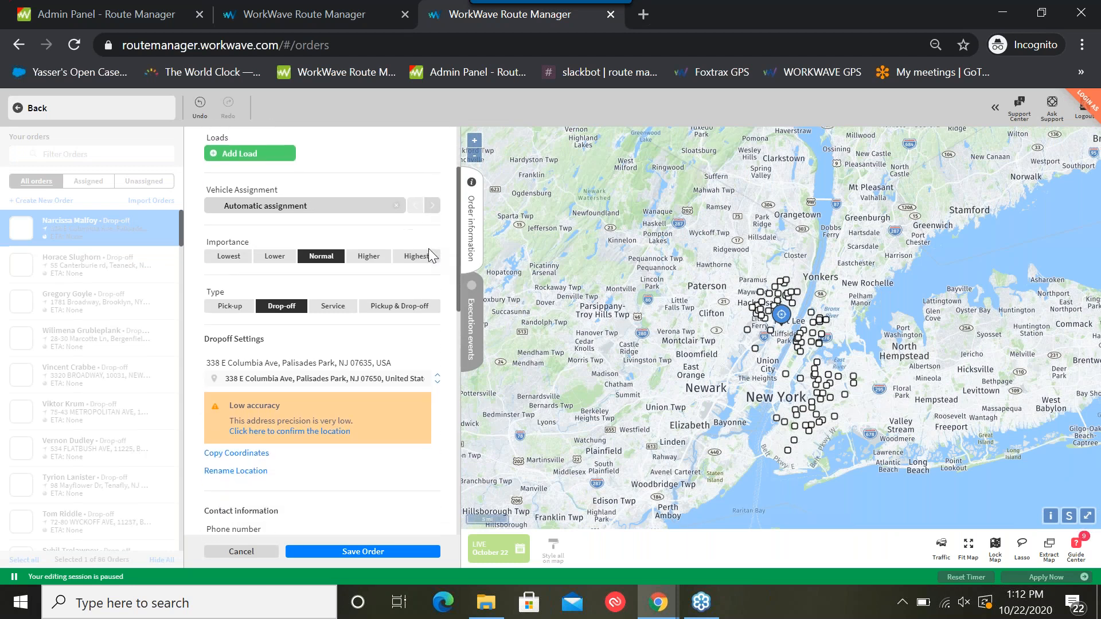
{"action": "scroll", "coordinate": [430, 252], "scroll_direction": "down", "scroll_amount": 3}
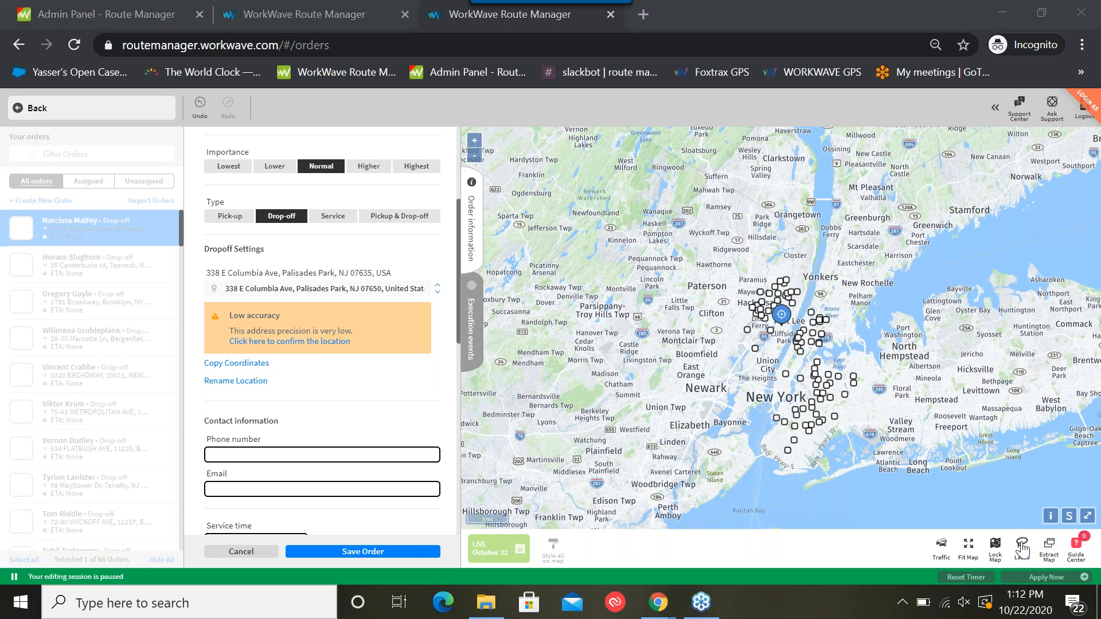
Switch the map to satellite imagery and inspect the order's dropoff location at street level
{"action": "left_click", "coordinate": [1069, 516]}
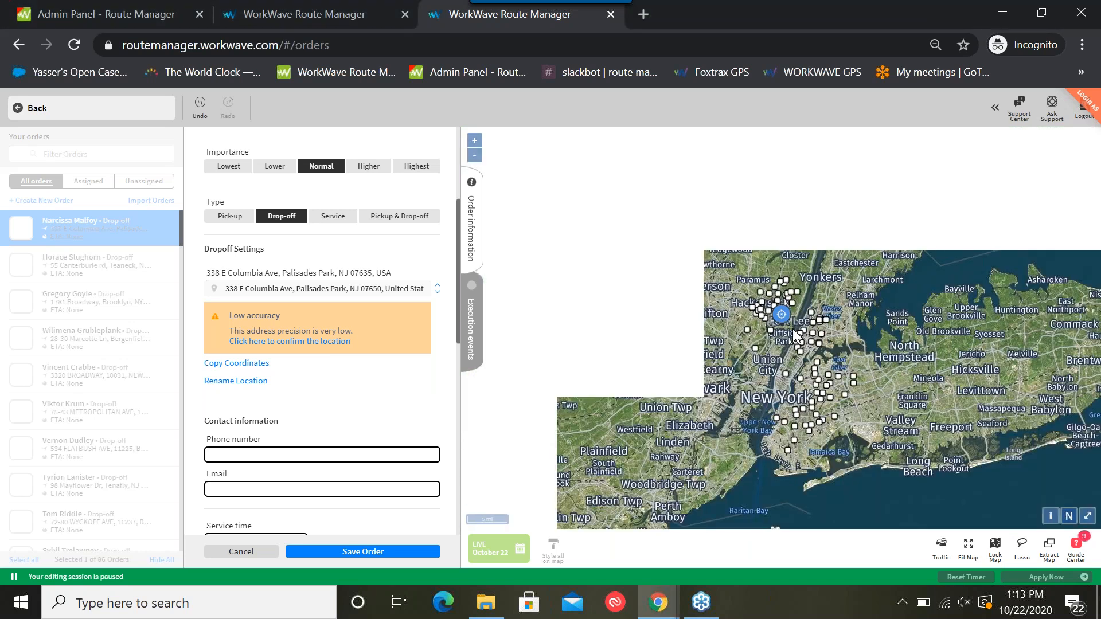
{"action": "scroll", "coordinate": [780, 330], "scroll_direction": "up", "scroll_amount": 10}
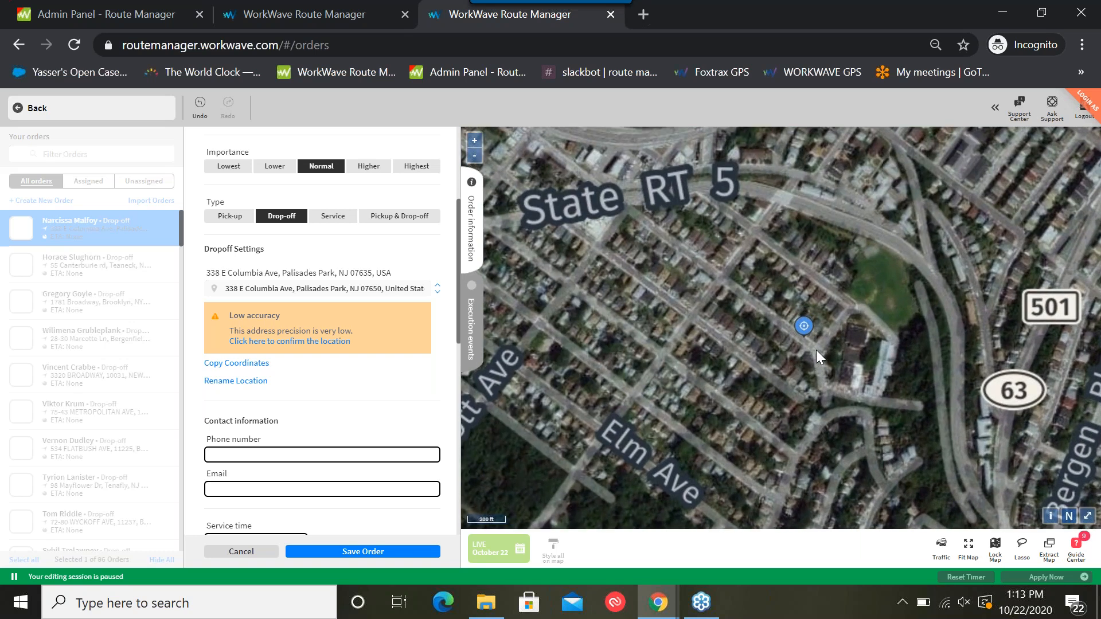
{"action": "scroll", "coordinate": [803, 330], "scroll_direction": "up", "scroll_amount": 2}
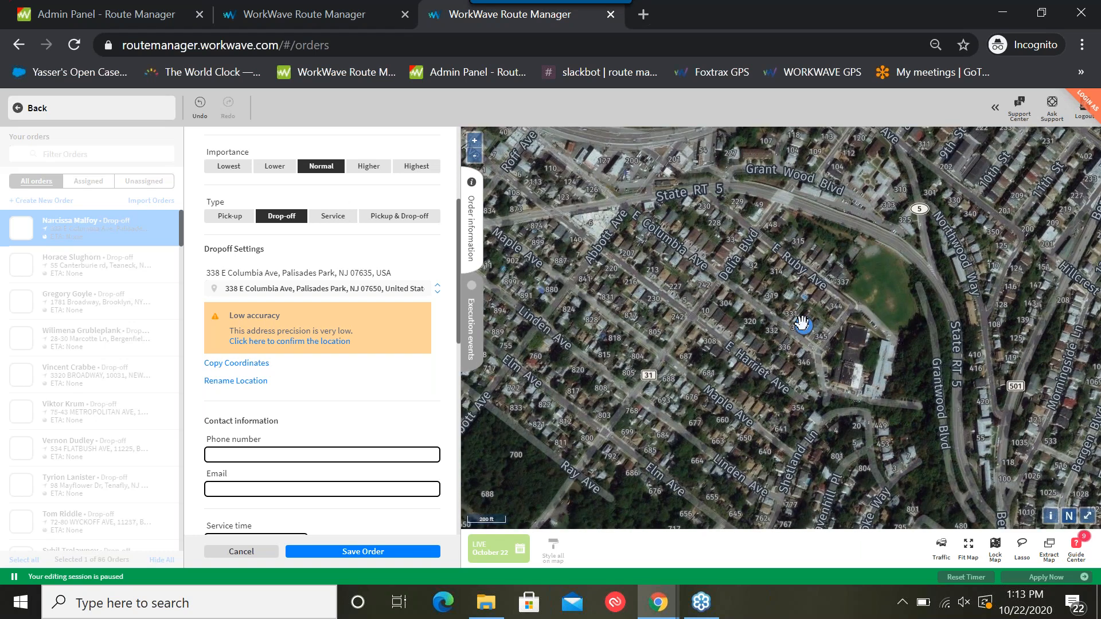
Try relocating the order's dropoff pin to a nearby house on the same street, and restore the original location
{"action": "left_click_drag", "start_coordinate": [805, 325], "coordinate": [765, 297]}
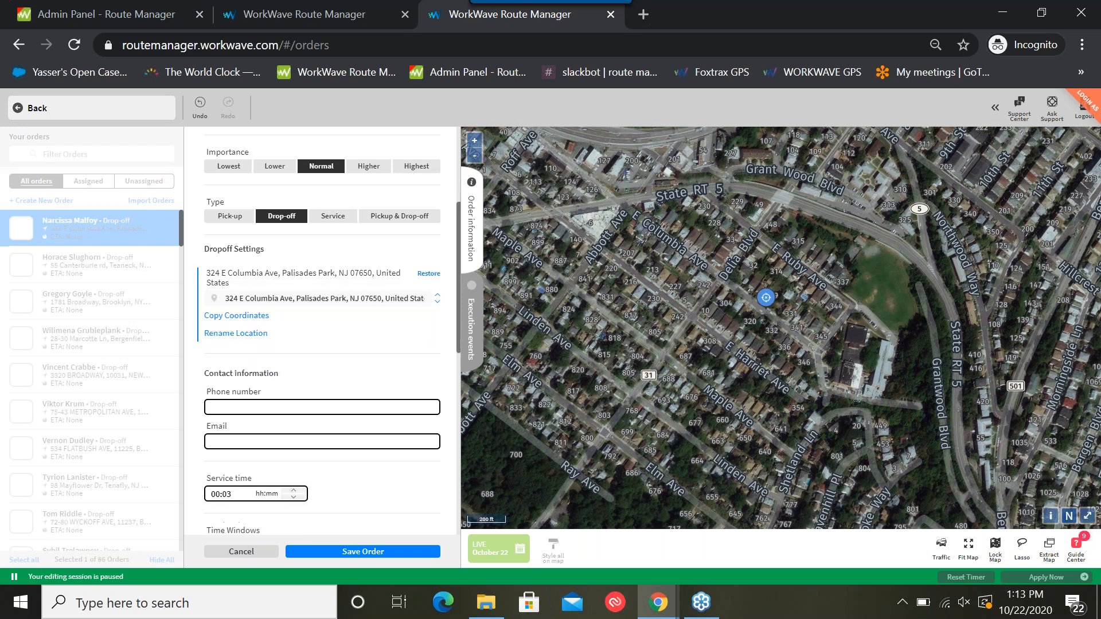
{"action": "left_click", "coordinate": [430, 275]}
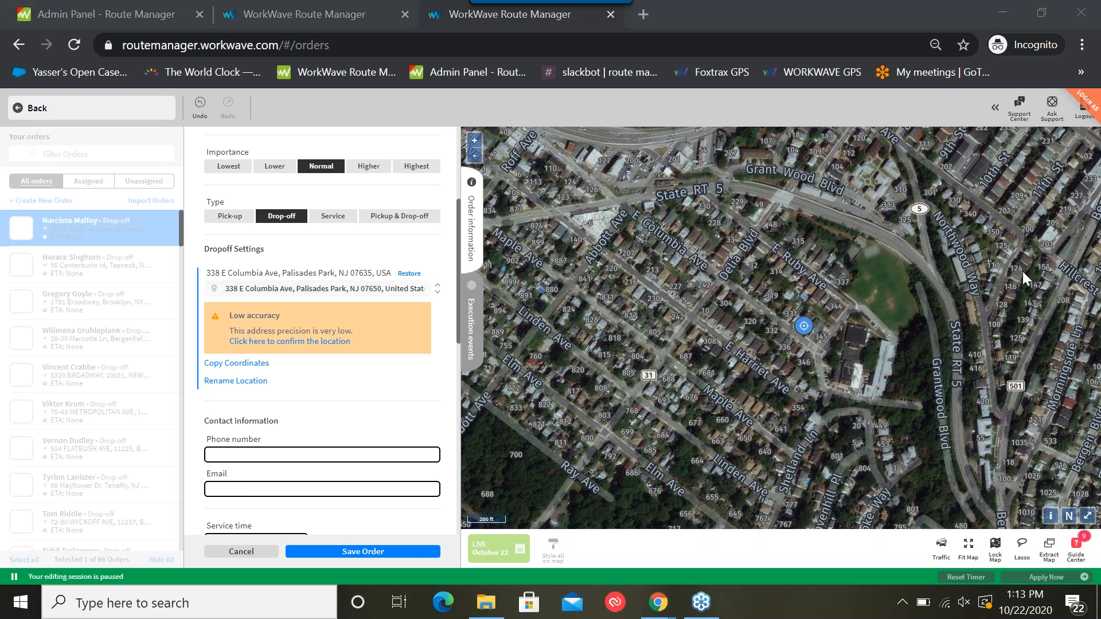
Return the map to the street view style, re-search the order's dropoff address, pick the first address suggestion and save the order
{"action": "left_click", "coordinate": [1069, 515]}
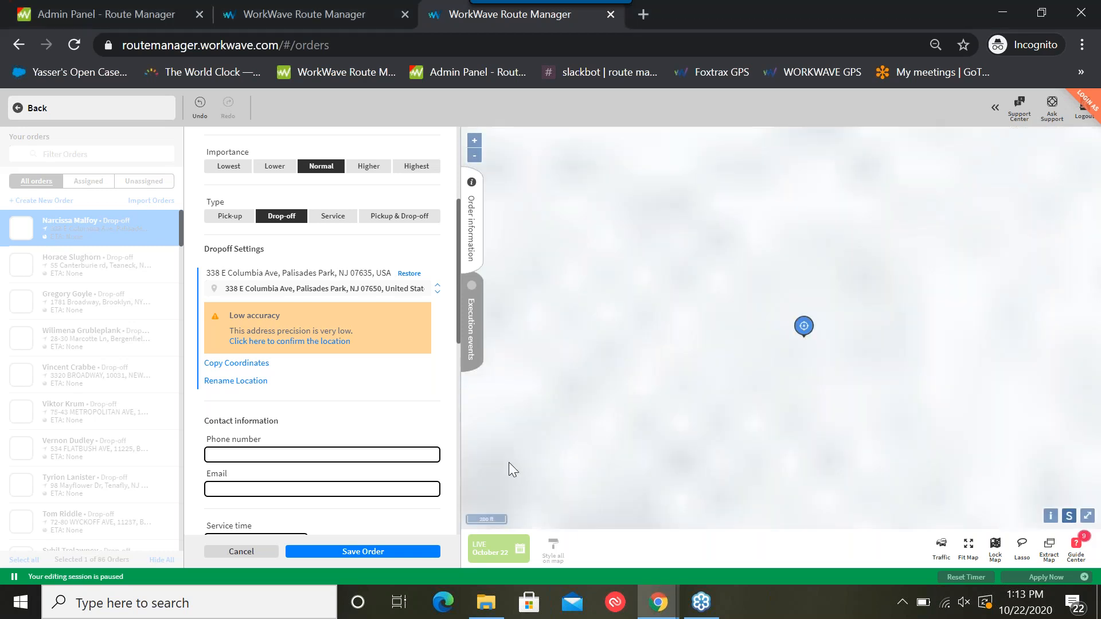
{"action": "left_click", "coordinate": [383, 290]}
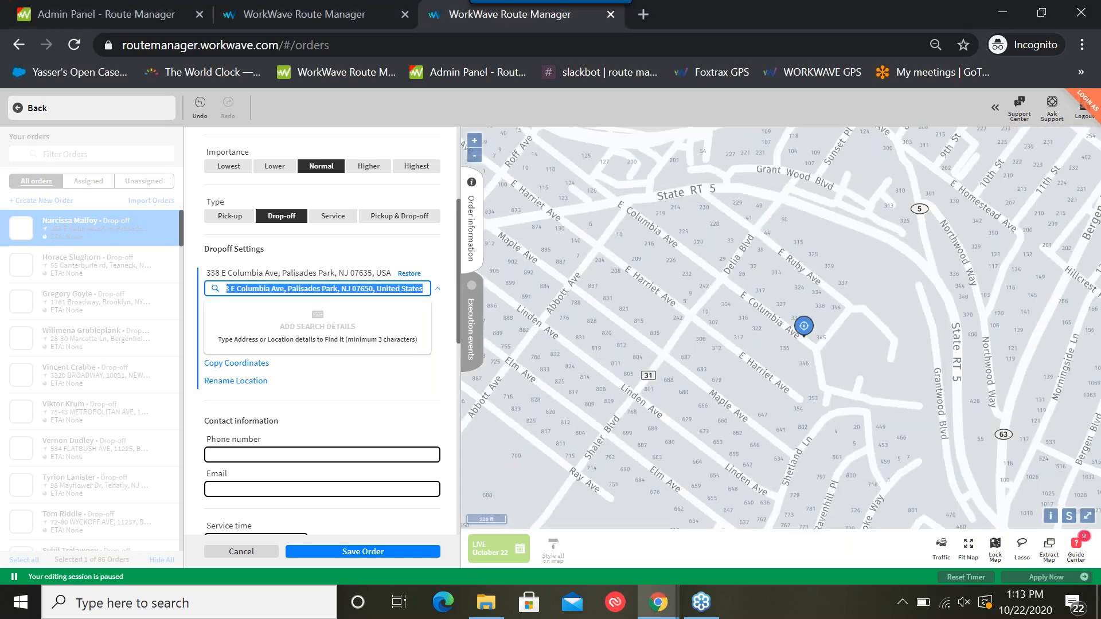
{"action": "left_click", "coordinate": [423, 286]}
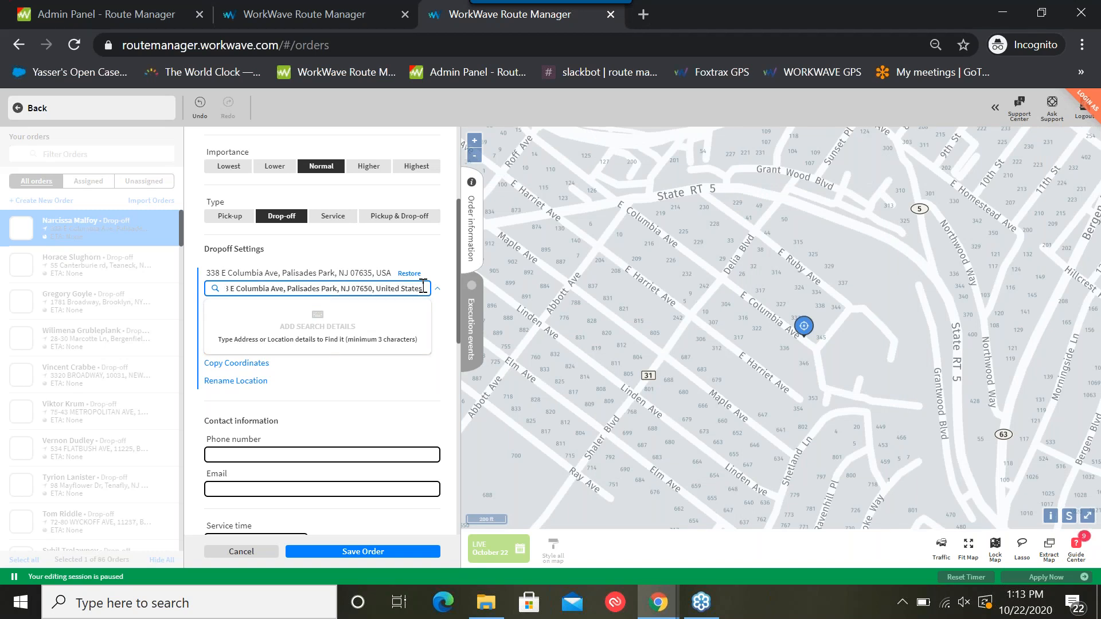
{"action": "key", "text": "Return"}
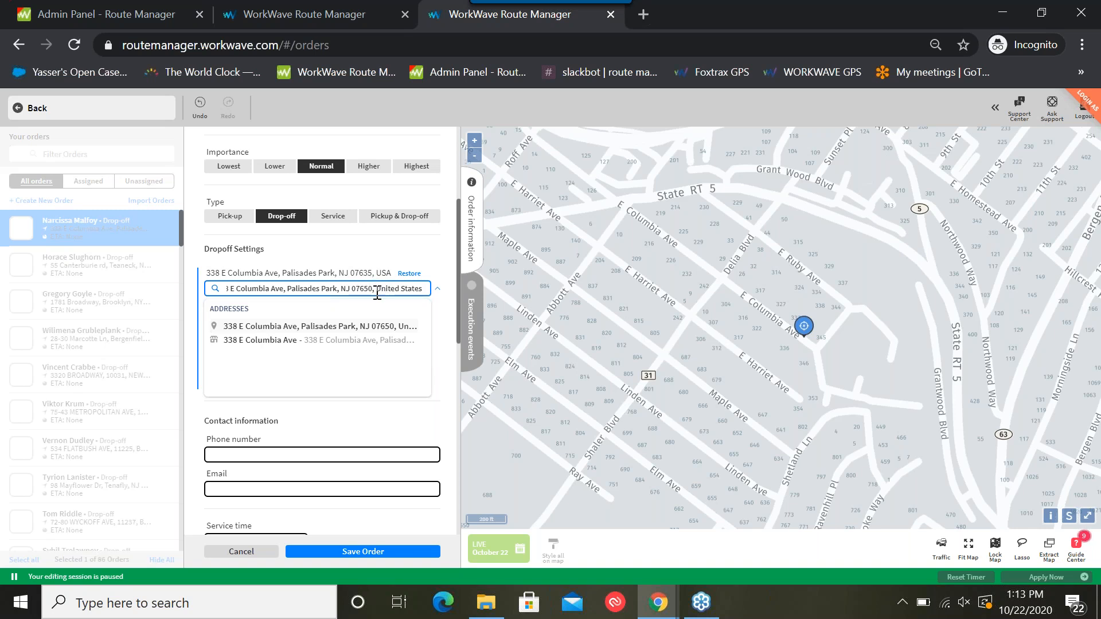
{"action": "left_click", "coordinate": [321, 327]}
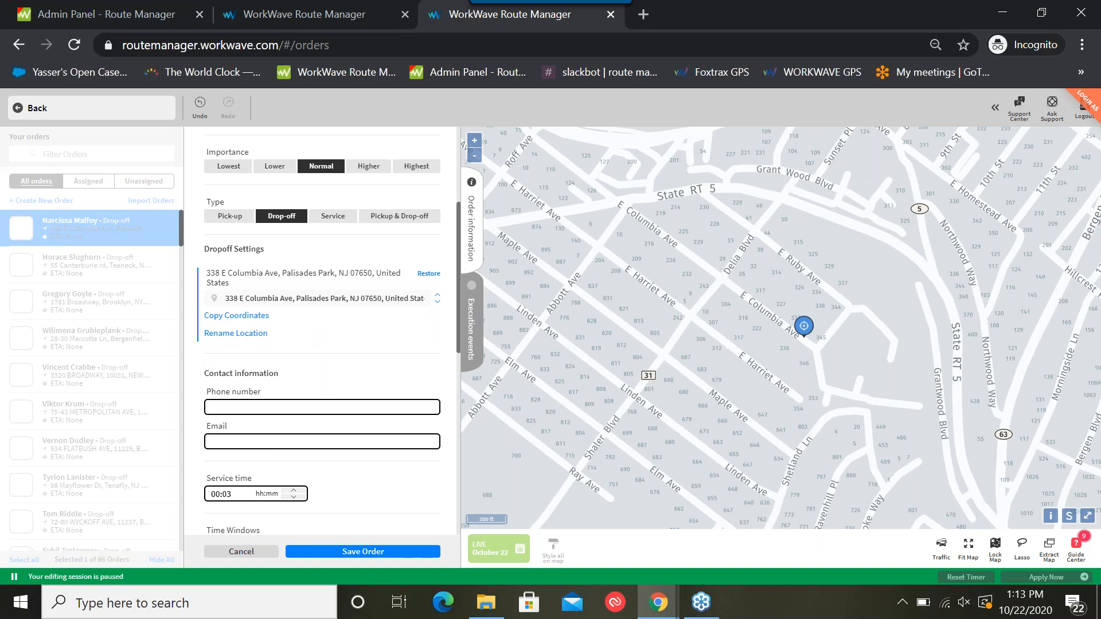
{"action": "left_click", "coordinate": [388, 552]}
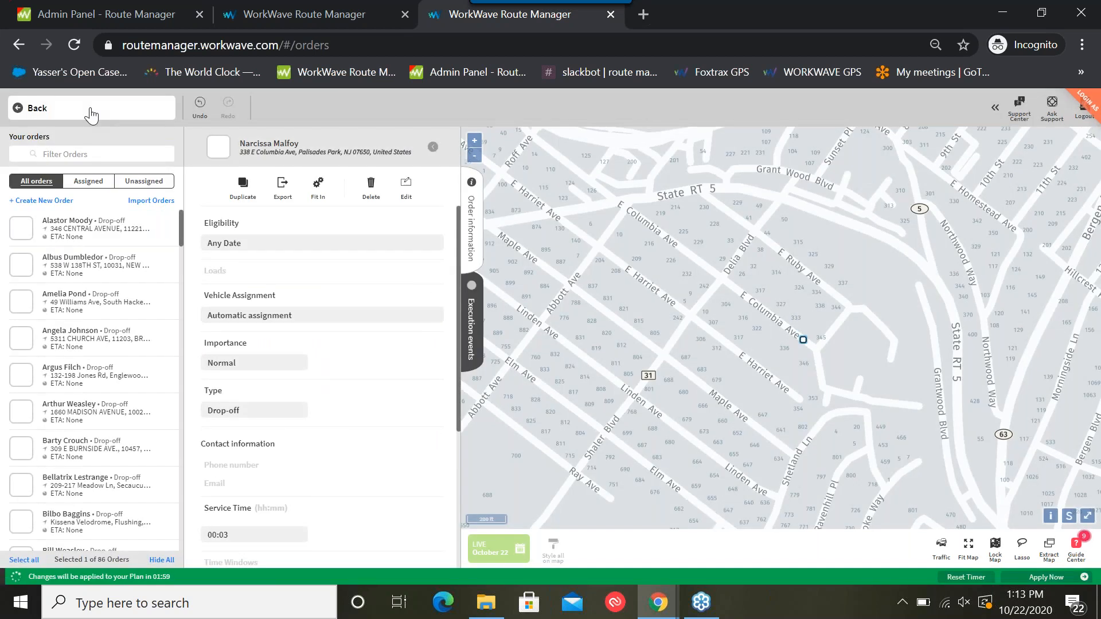
Return to the routing screen and shrink the order grid to enlarge the map below it
{"action": "left_click", "coordinate": [91, 113]}
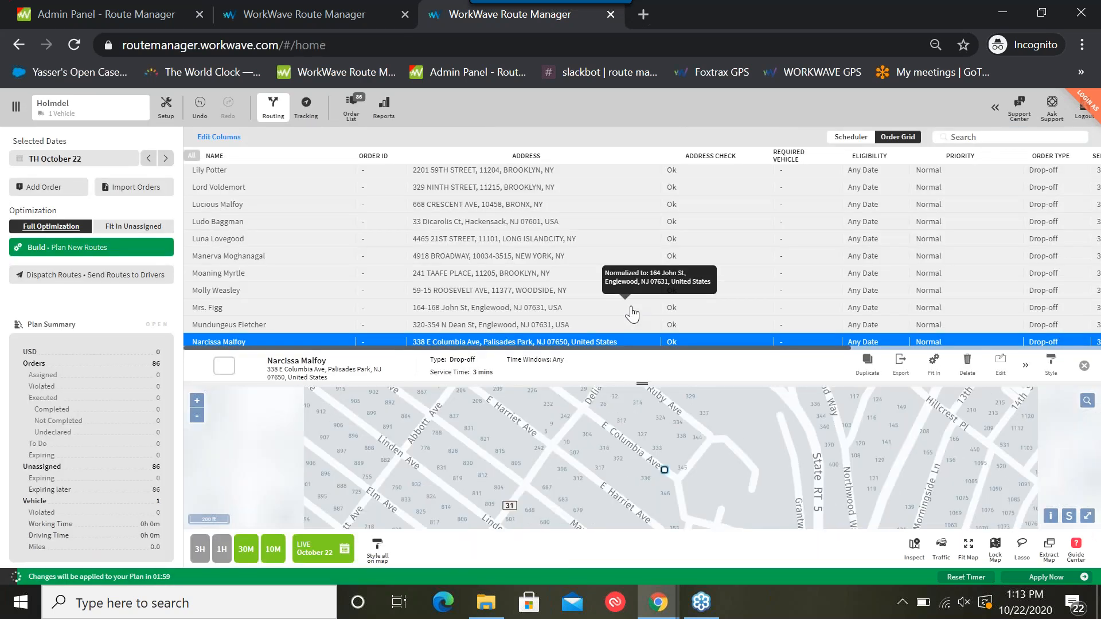
{"action": "left_click_drag", "start_coordinate": [642, 383], "coordinate": [645, 265]}
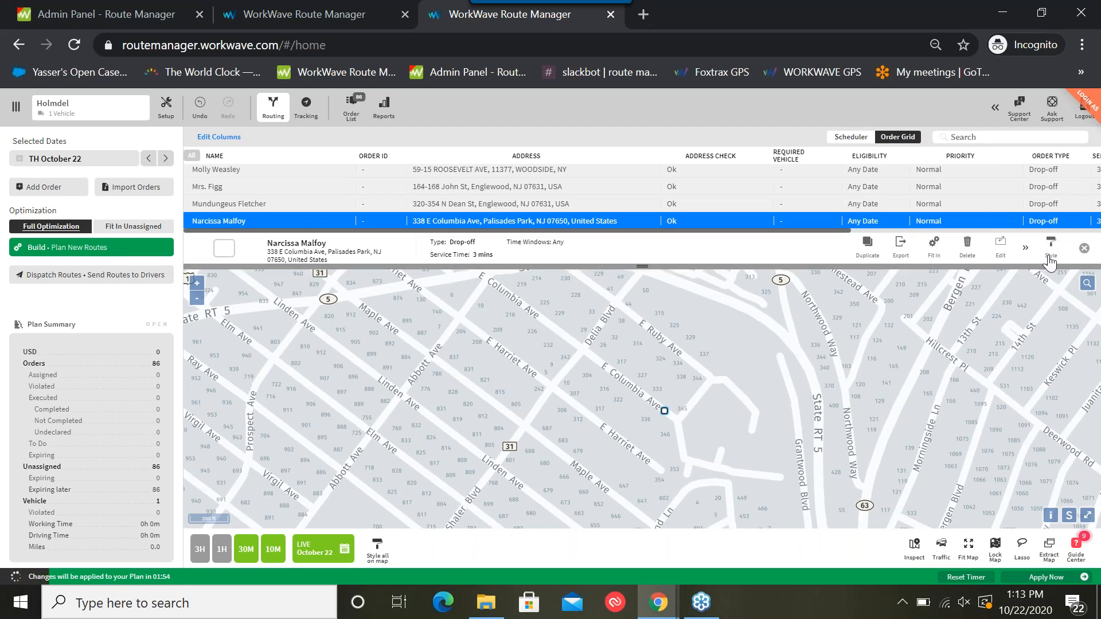
Add "gate locked" as a Reason for Order in the account settings and save it
{"action": "left_click", "coordinate": [996, 111]}
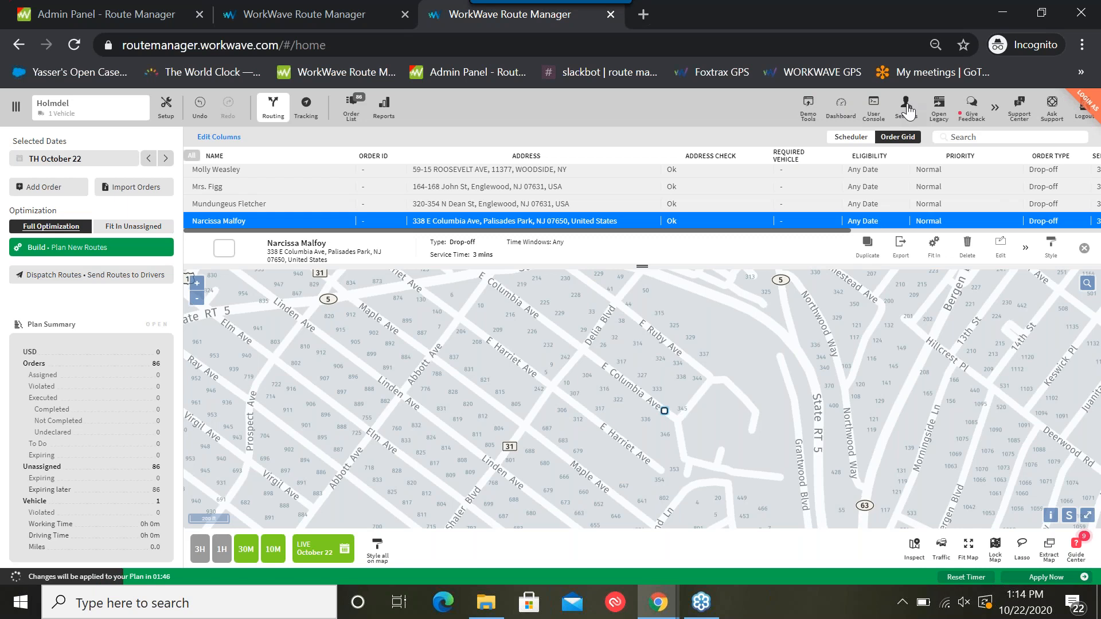
{"action": "left_click", "coordinate": [907, 108]}
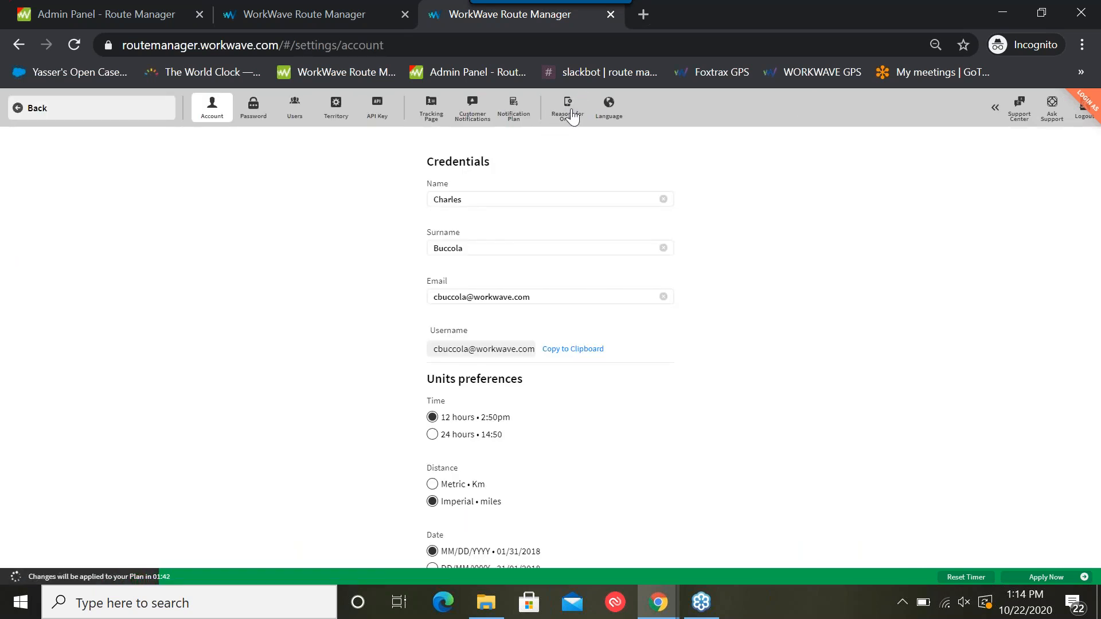
{"action": "left_click", "coordinate": [571, 120]}
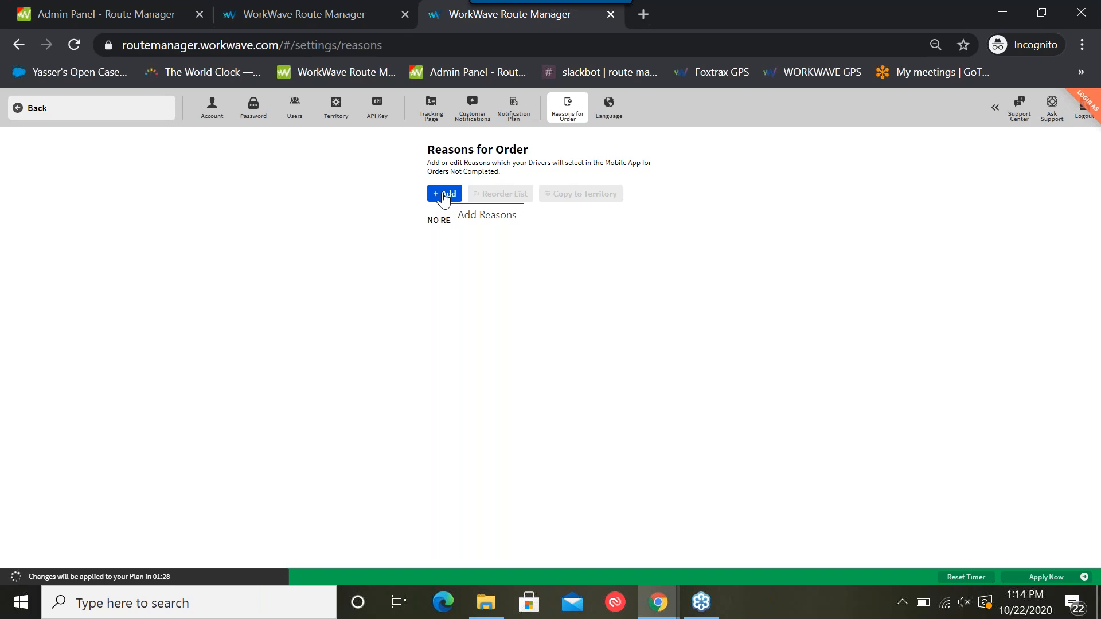
{"action": "left_click", "coordinate": [444, 195]}
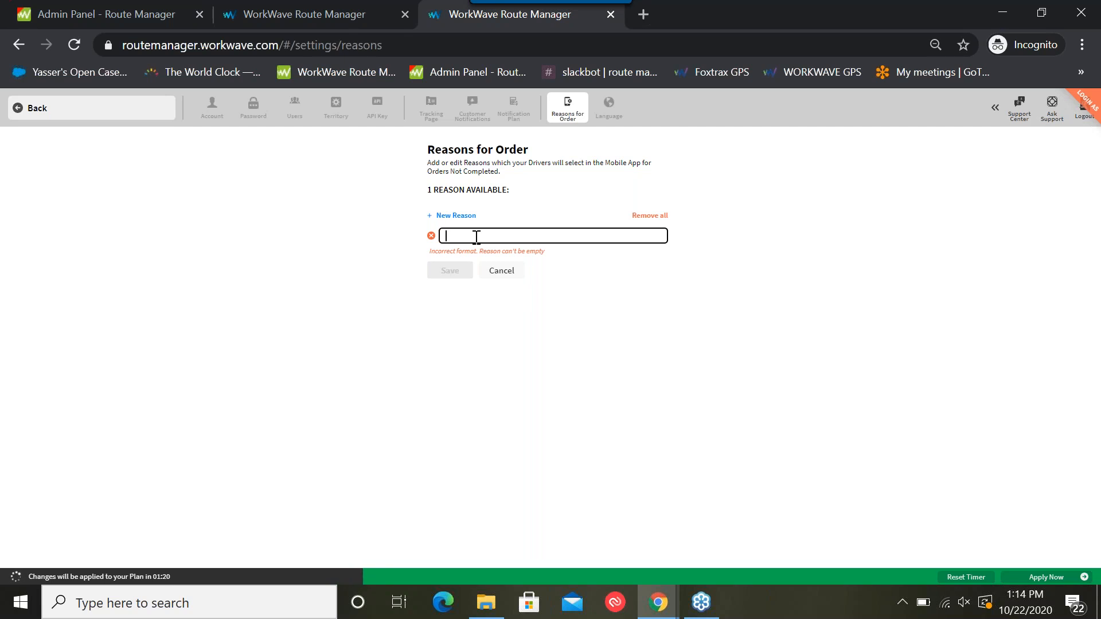
{"action": "type", "text": "gat"}
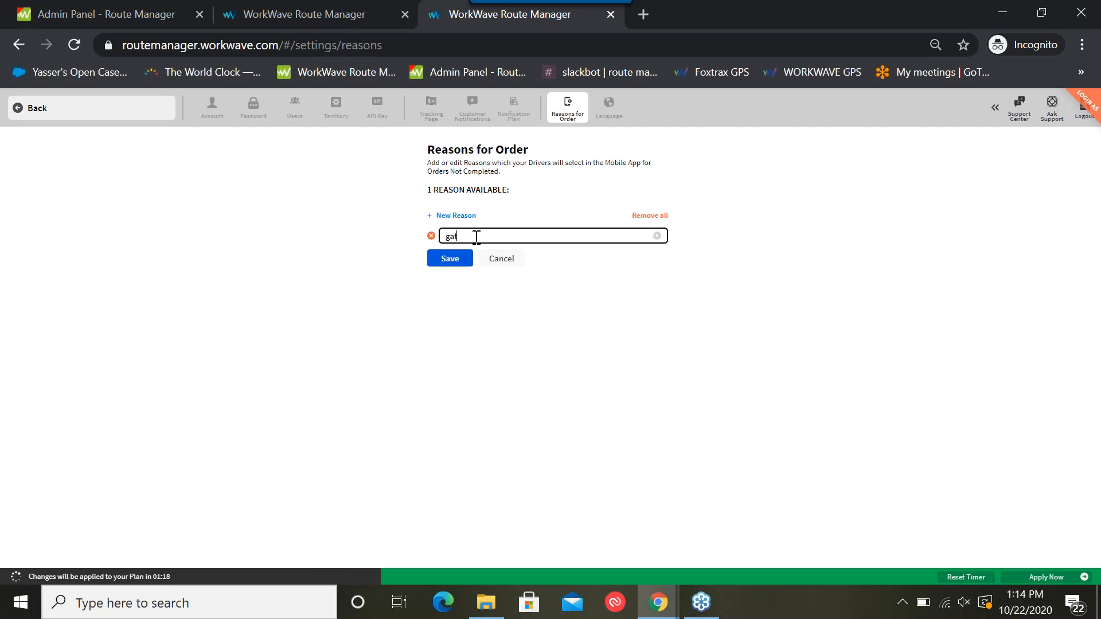
{"action": "type", "text": "e locked"}
{"action": "left_click", "coordinate": [451, 261]}
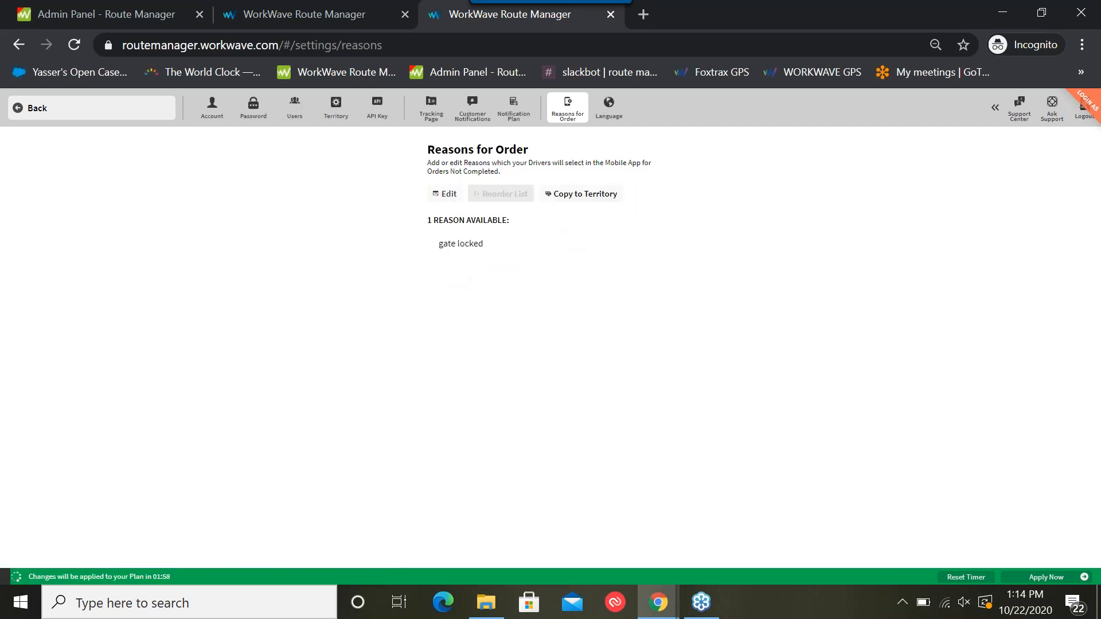
{"action": "left_click", "coordinate": [444, 195]}
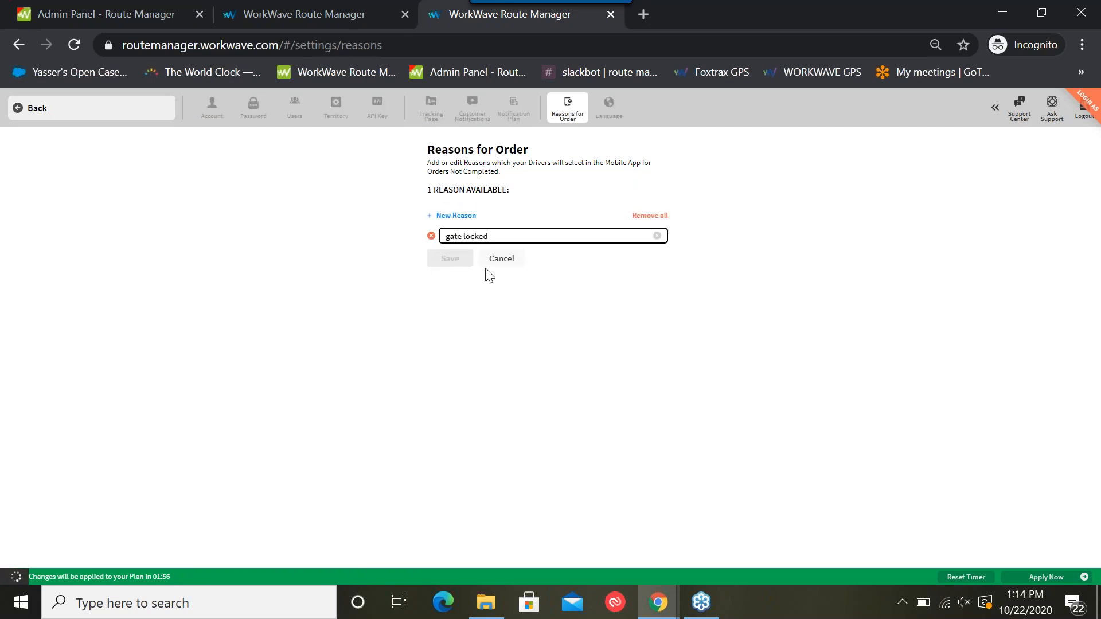
{"action": "left_click", "coordinate": [454, 218]}
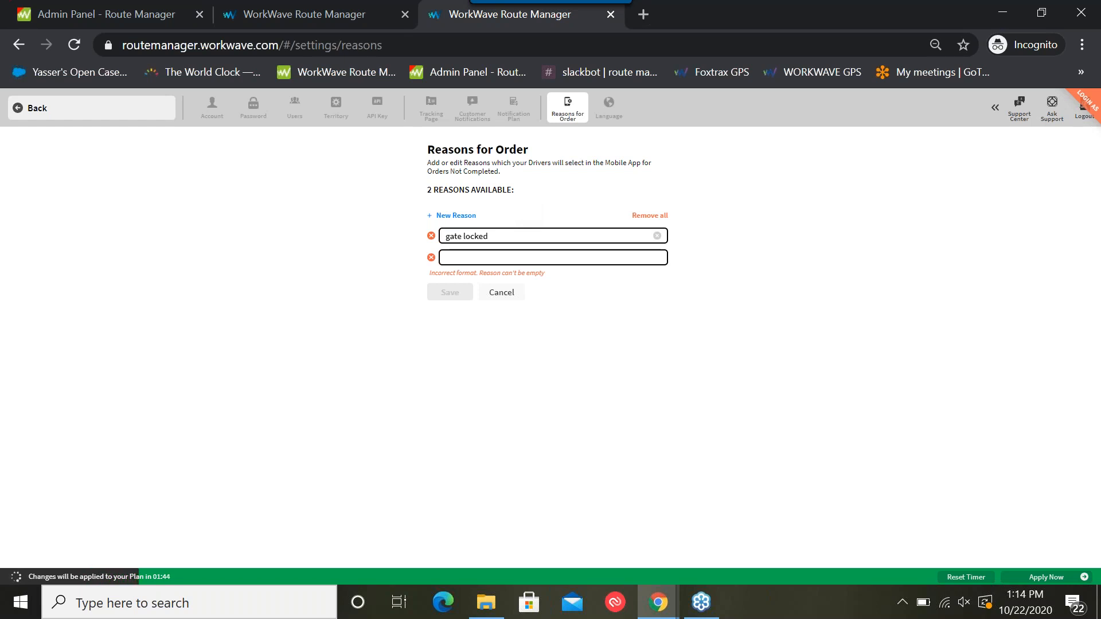
{"action": "left_click", "coordinate": [500, 294]}
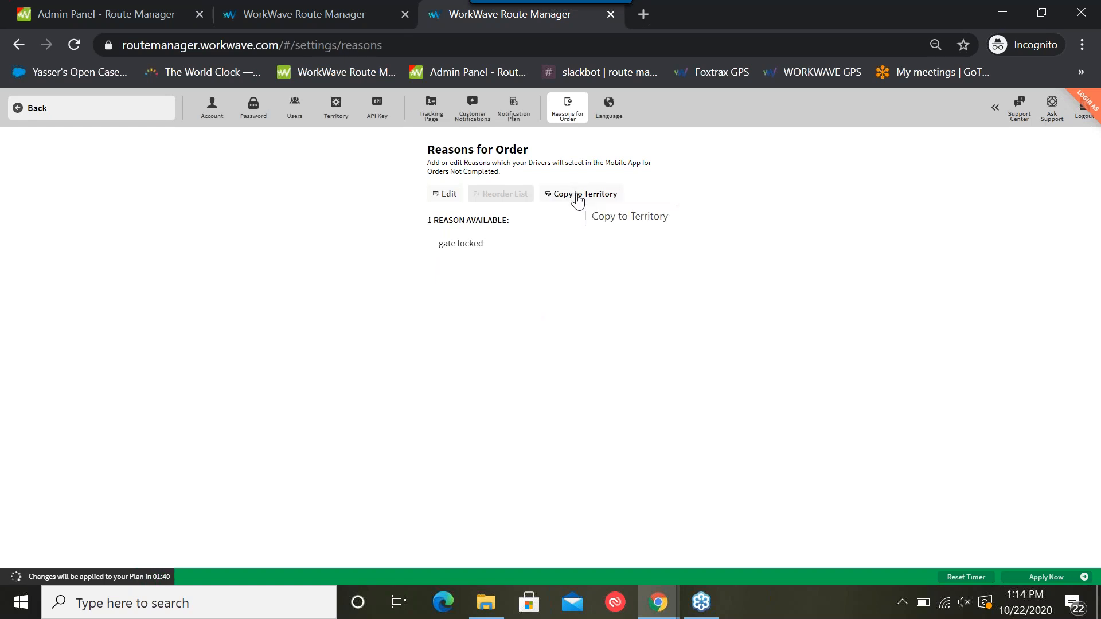
Return to the routing screen and view the wider area of orders on the map
{"action": "left_click", "coordinate": [106, 115]}
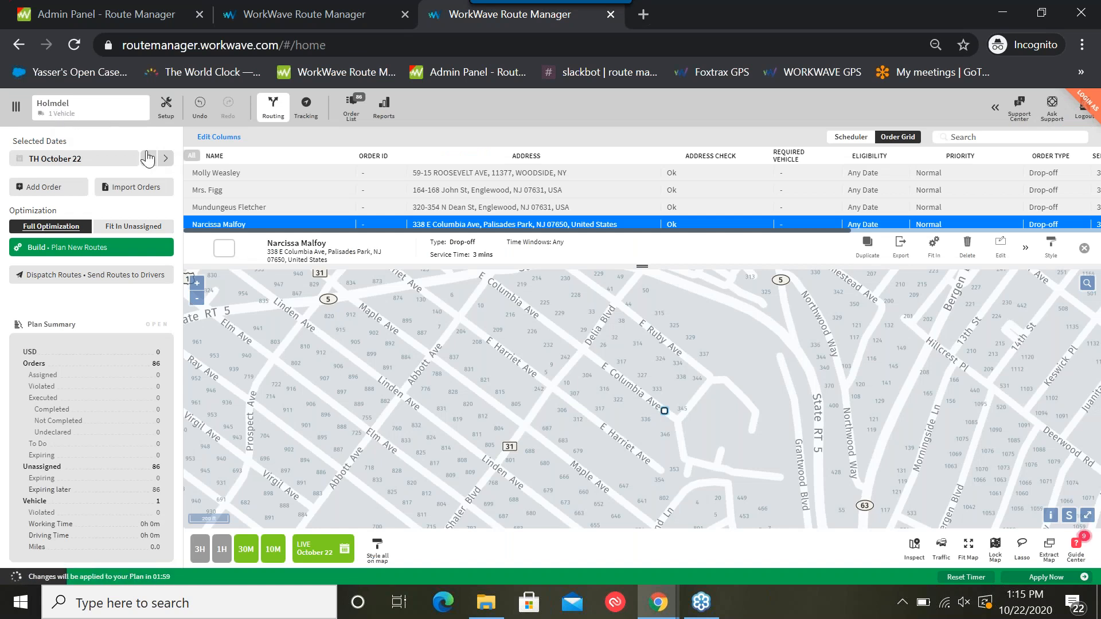
{"action": "scroll", "coordinate": [512, 347], "scroll_direction": "down", "scroll_amount": 1}
{"action": "scroll", "coordinate": [512, 347], "scroll_direction": "down", "scroll_amount": 4}
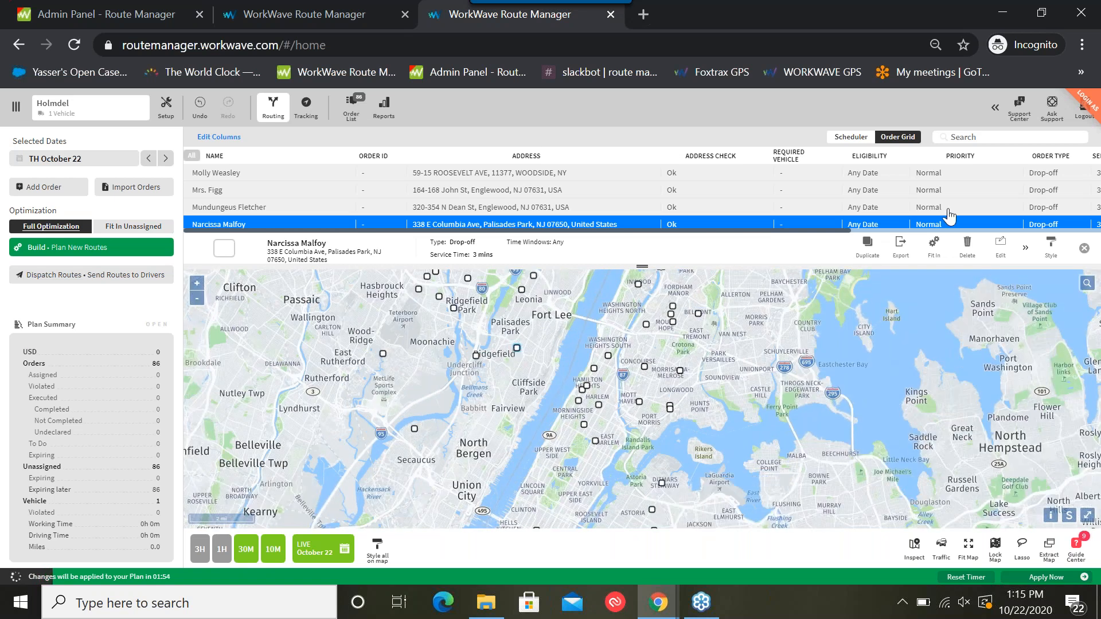
Reopen the Reasons for Order settings and review the editing options for the reason list without making changes
{"action": "left_click", "coordinate": [996, 107]}
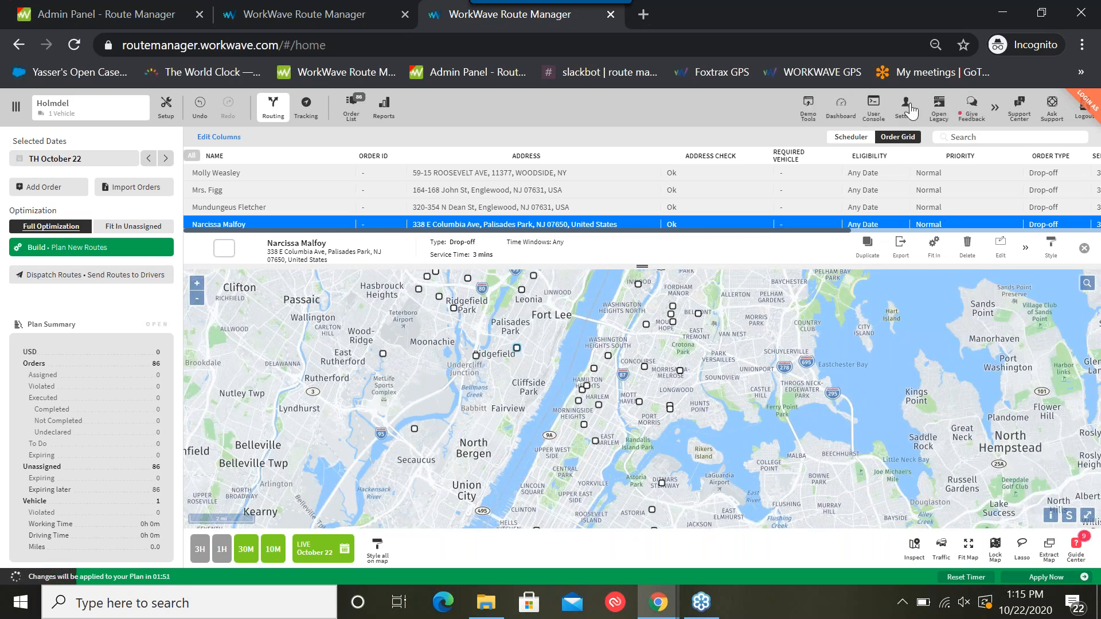
{"action": "left_click", "coordinate": [911, 111]}
{"action": "left_click", "coordinate": [570, 112]}
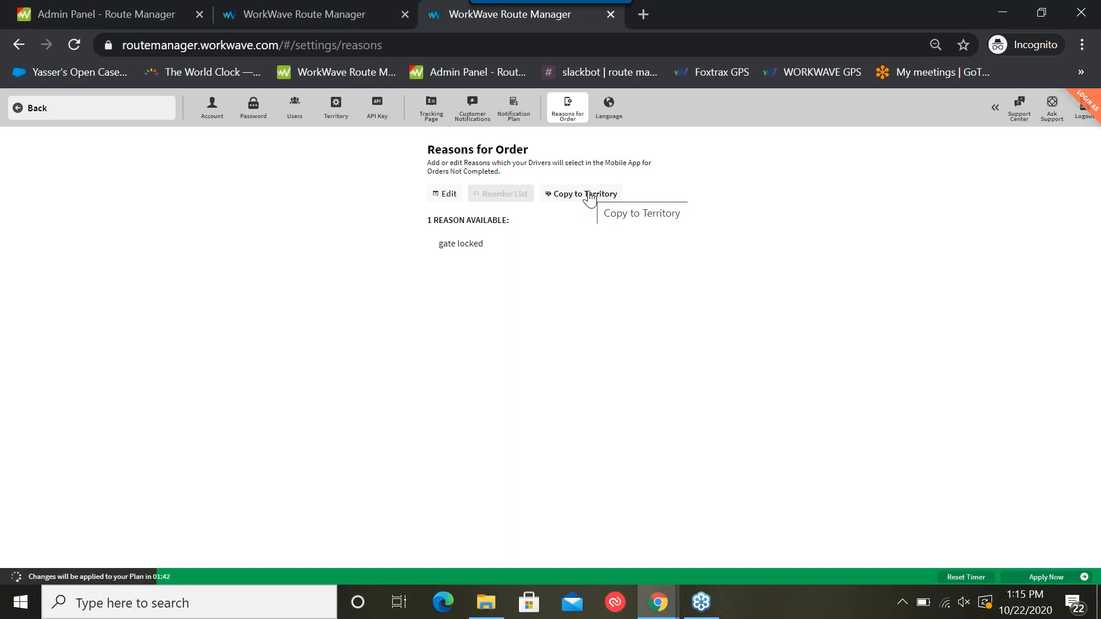
{"action": "left_click", "coordinate": [448, 195]}
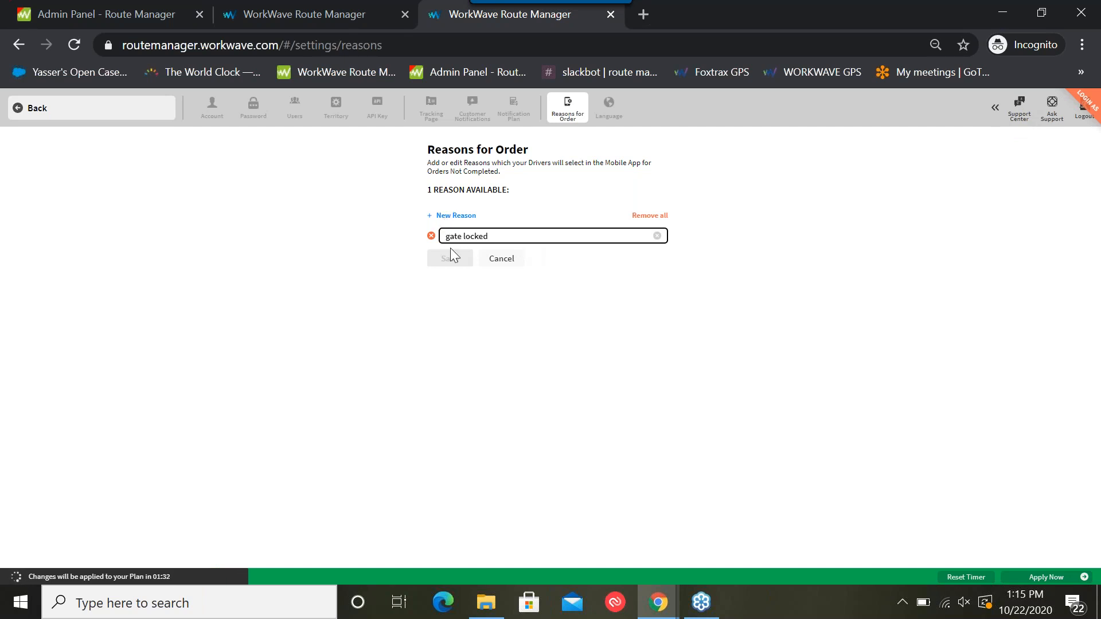
{"action": "left_click", "coordinate": [499, 259]}
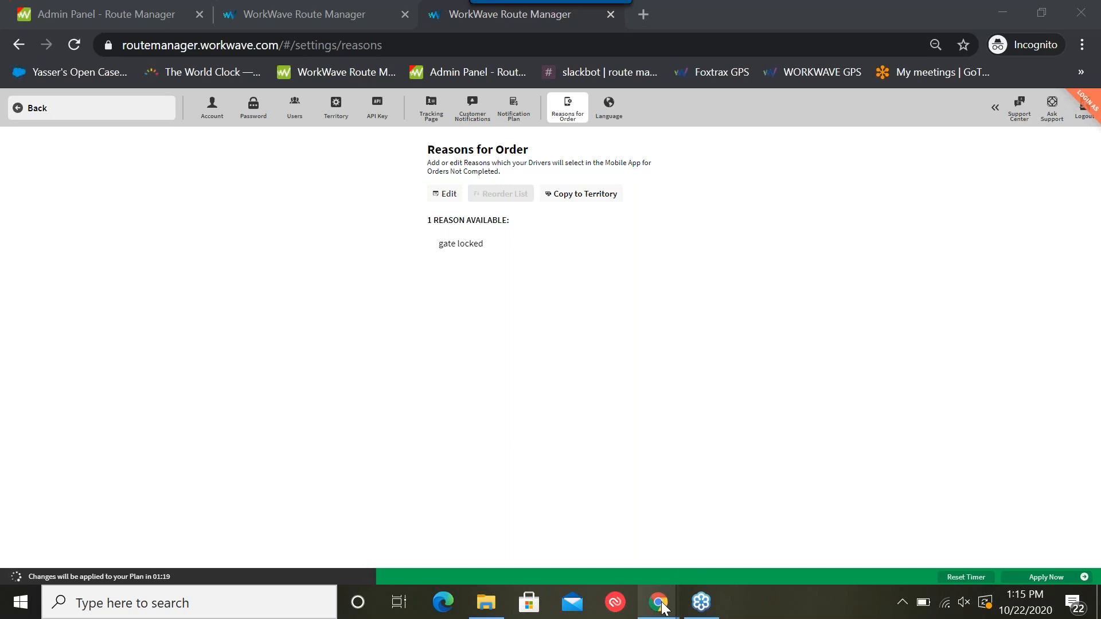
Switch to the WWRM October Workshop 10.22.20 presentation in Google Slides and present it from the "Demo & Updates" slide
{"action": "mouse_move", "coordinate": [664, 608]}
{"action": "left_click", "coordinate": [482, 542]}
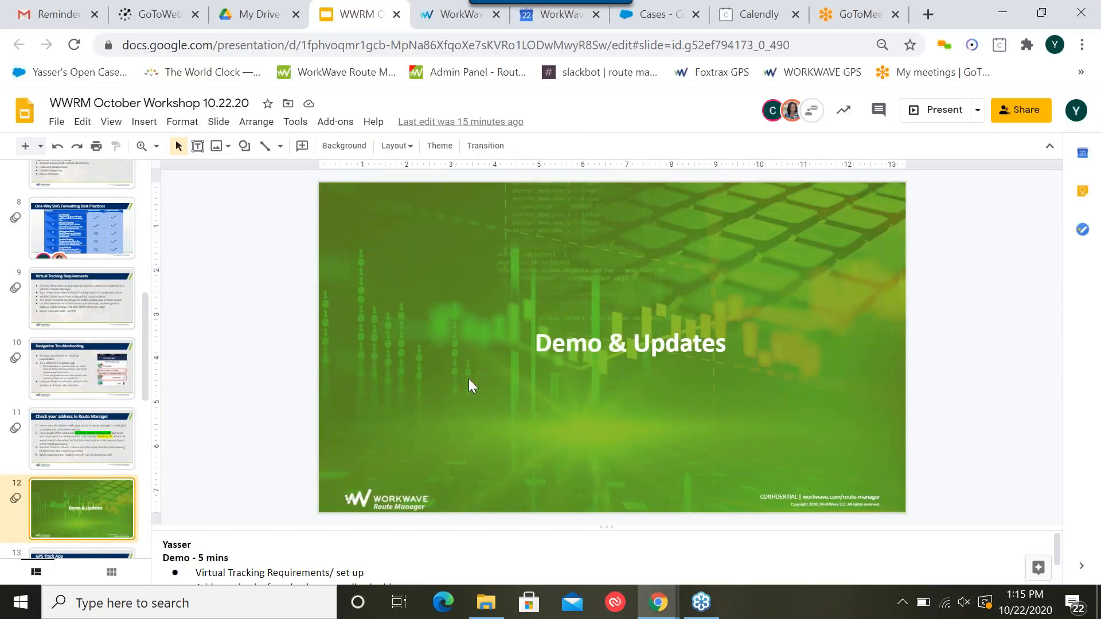
{"action": "left_click", "coordinate": [927, 110]}
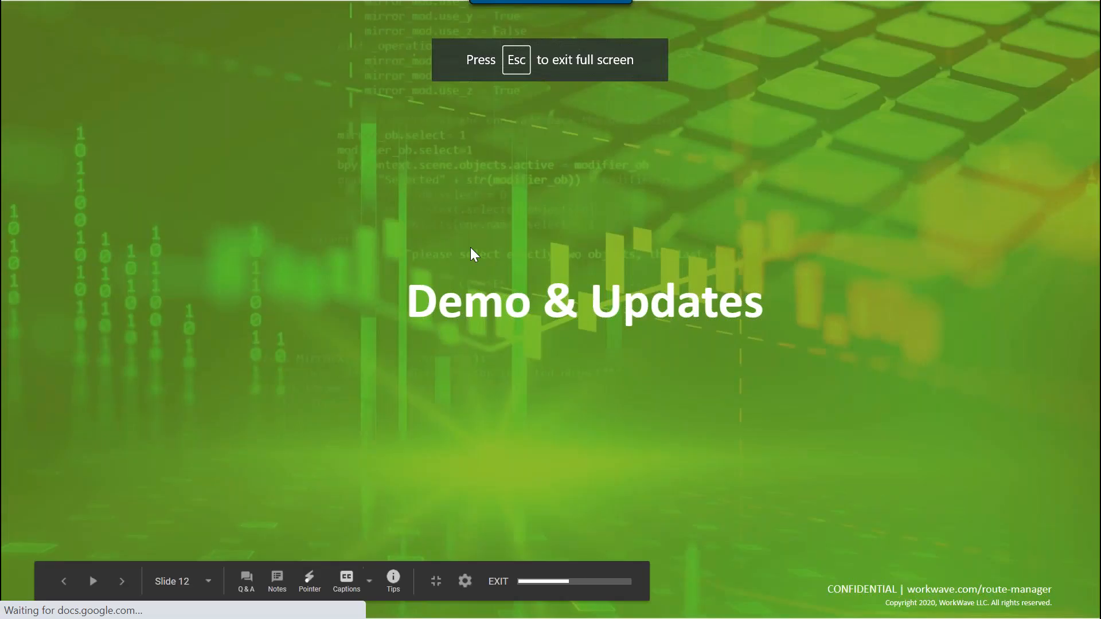